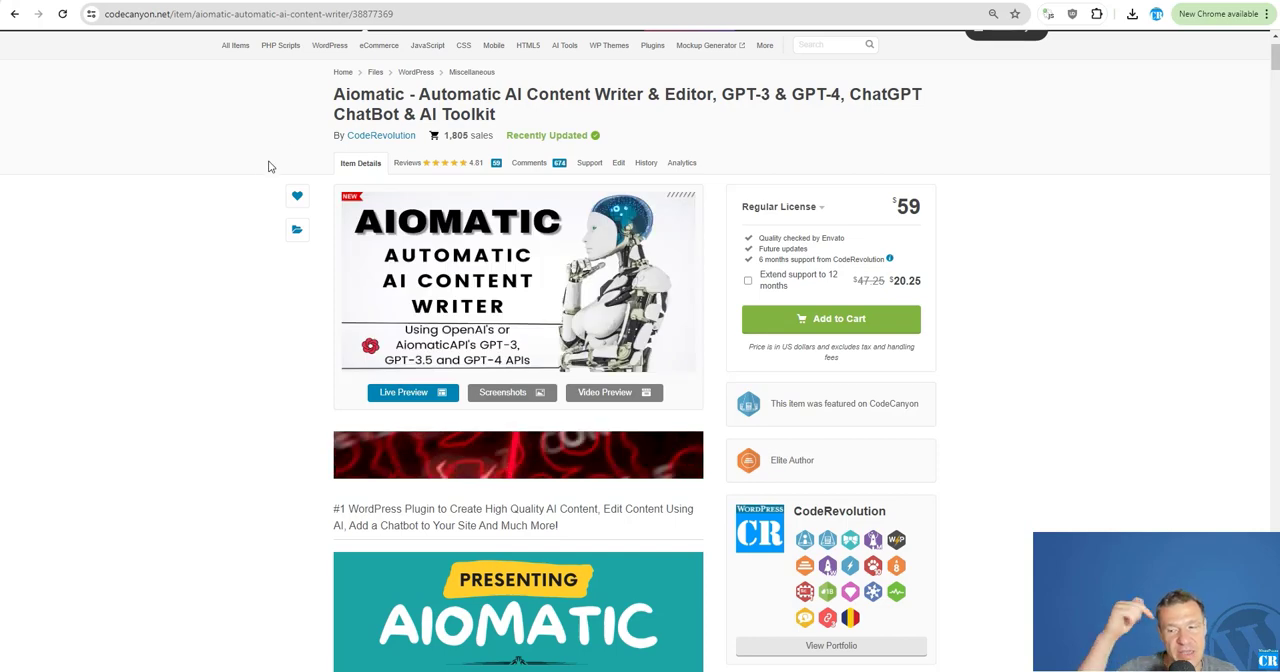
In Aiomatic's API key settings, find the HuggingFace AI API key entry and open its linked Hugging Face access tokens page.
click(290, 1)
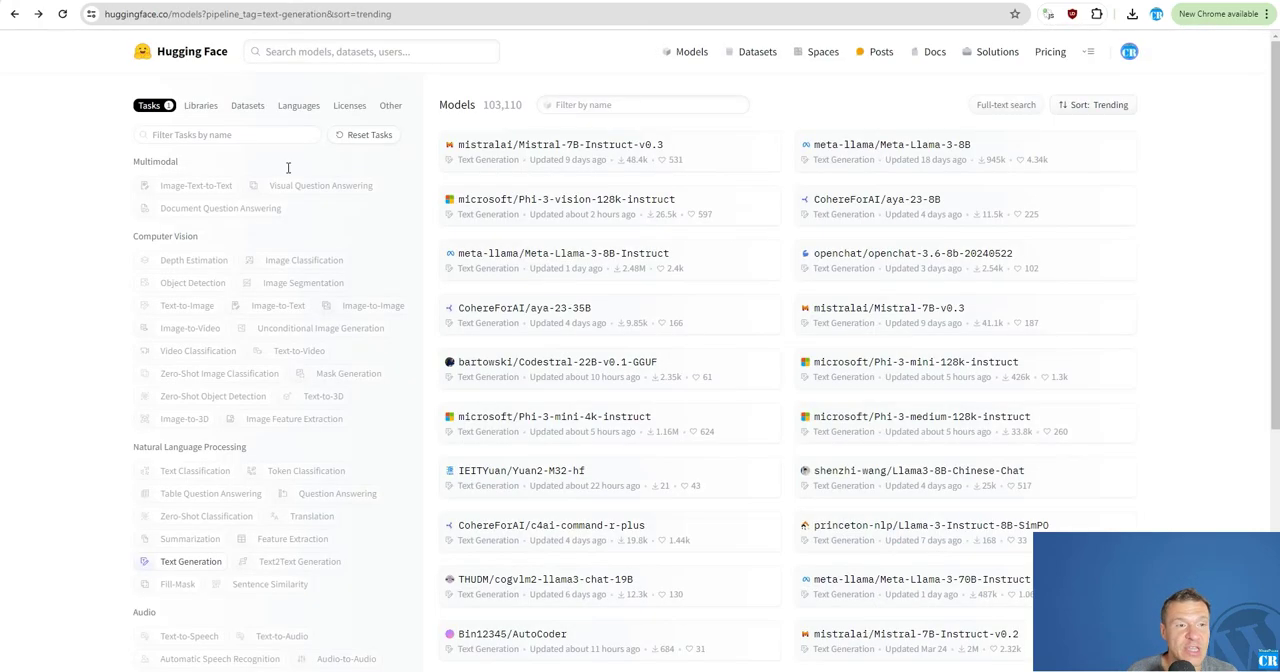
click(110, 1)
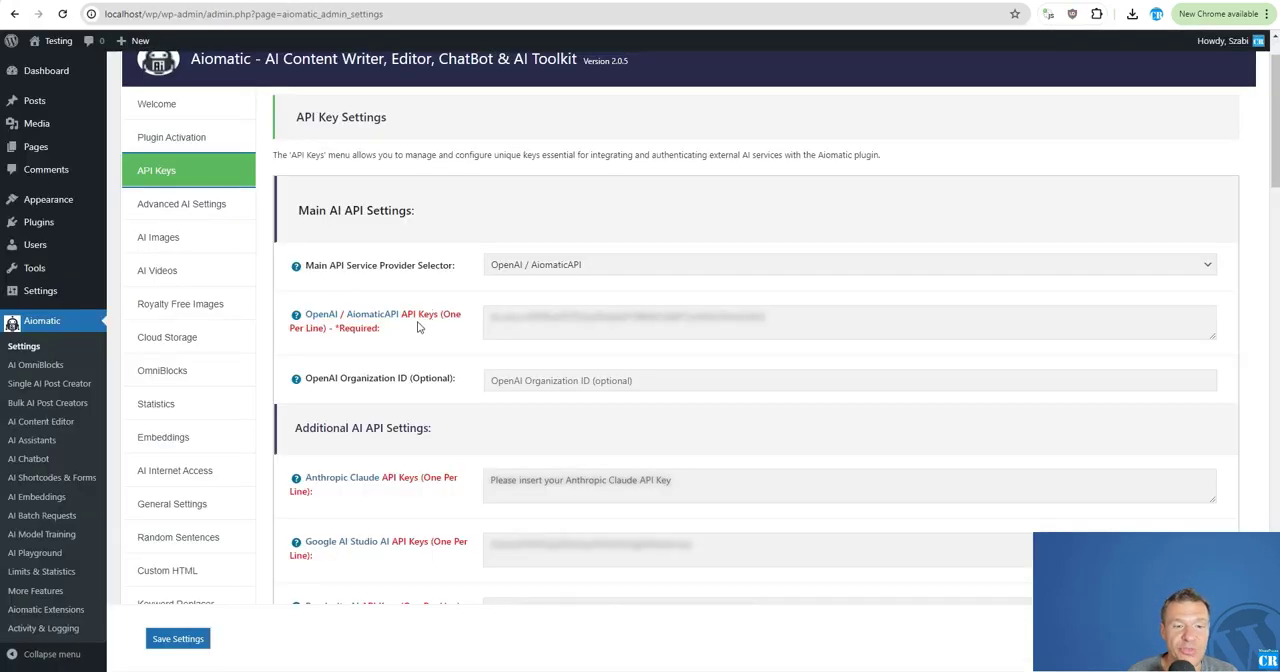
scroll(419, 327, down, 3)
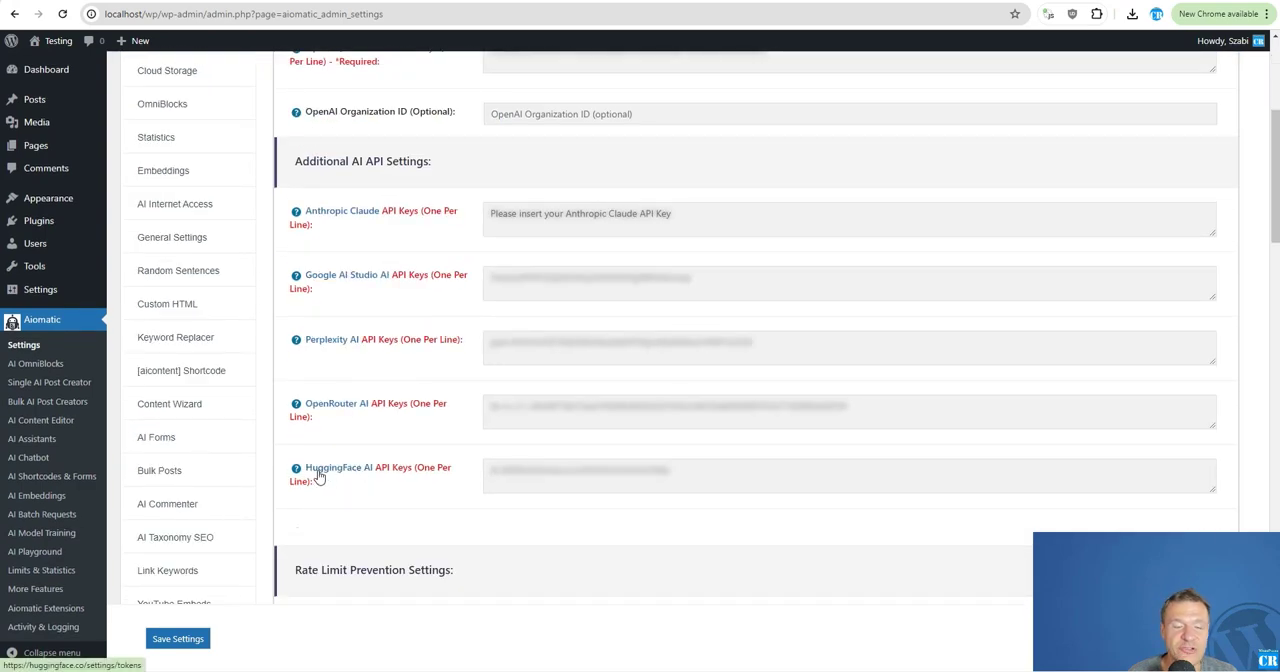
scroll(380, 386, up, 3)
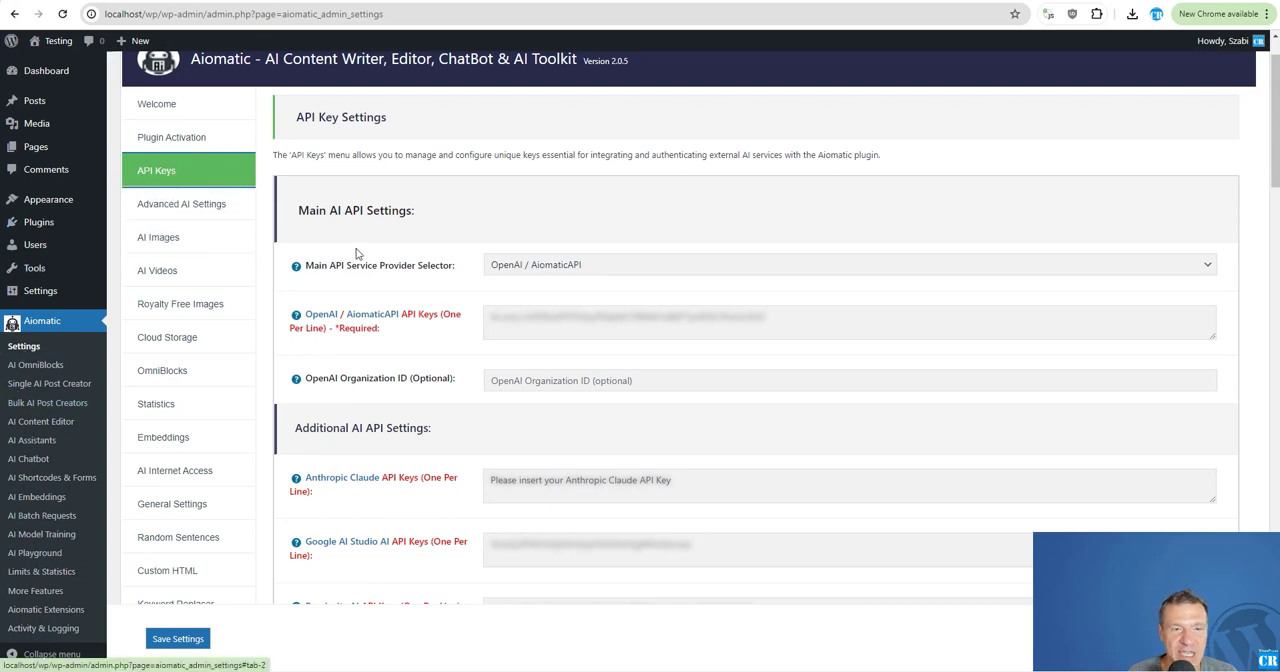
scroll(357, 258, down, 5)
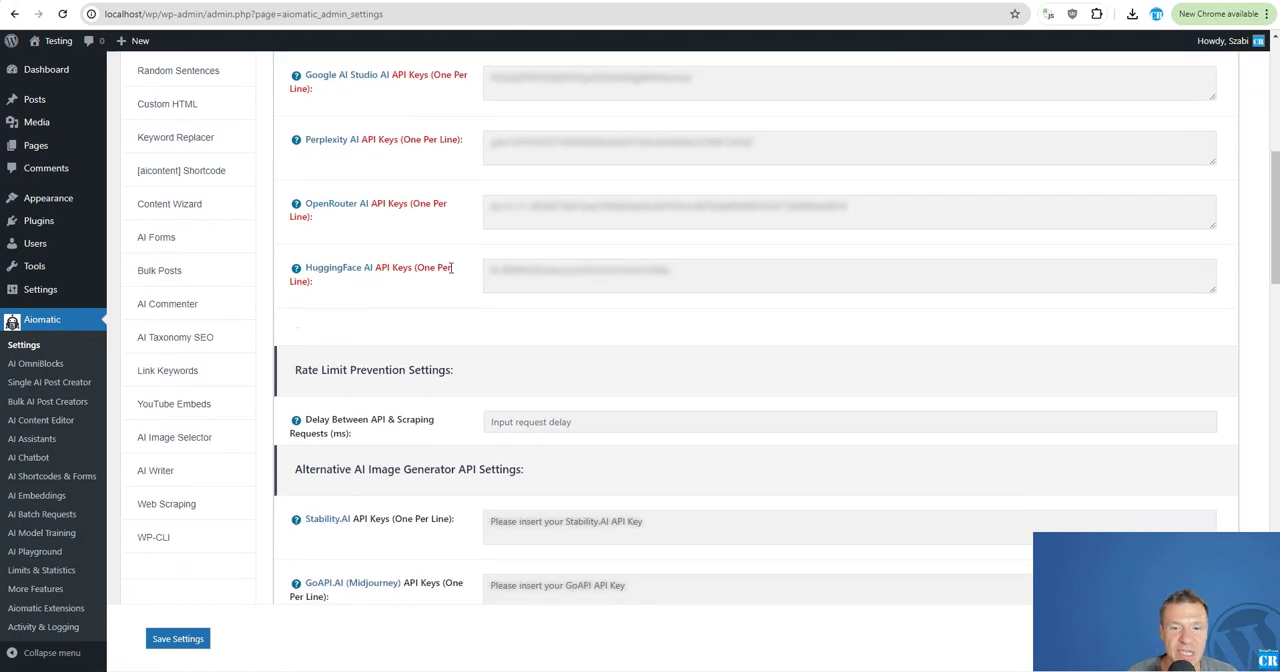
click(351, 277)
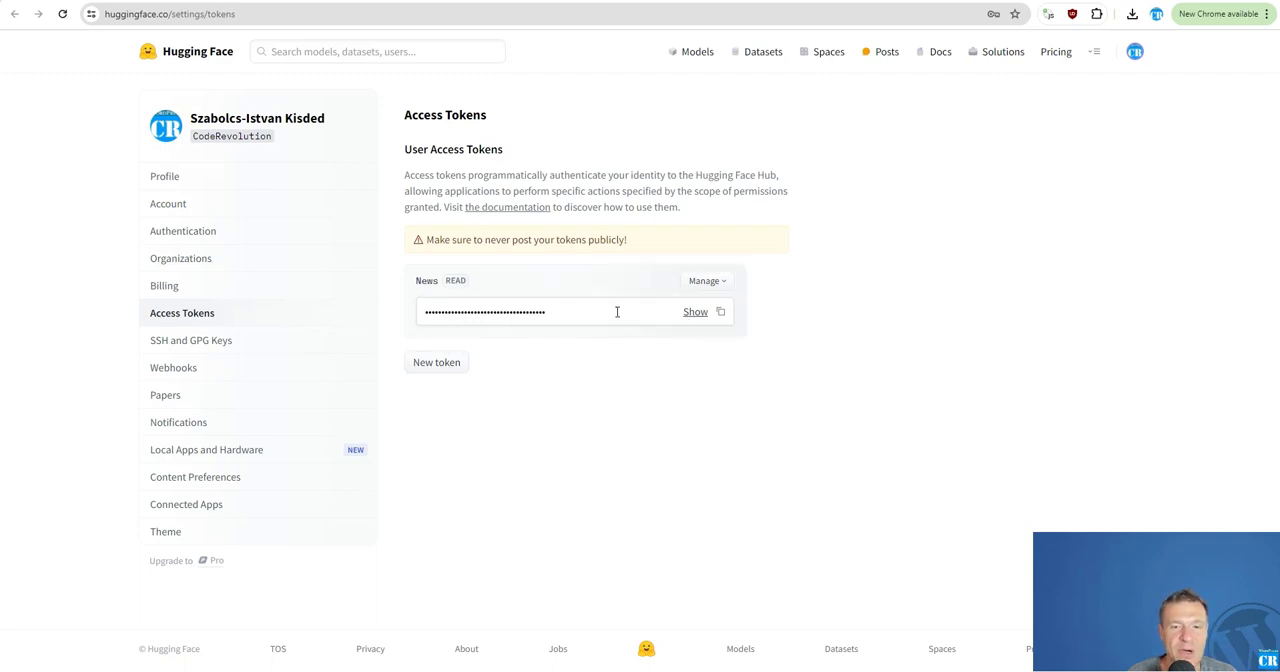
Return to the Aiomatic settings and open the HuggingFace Models section of the Advanced AI Settings.
click(224, 2)
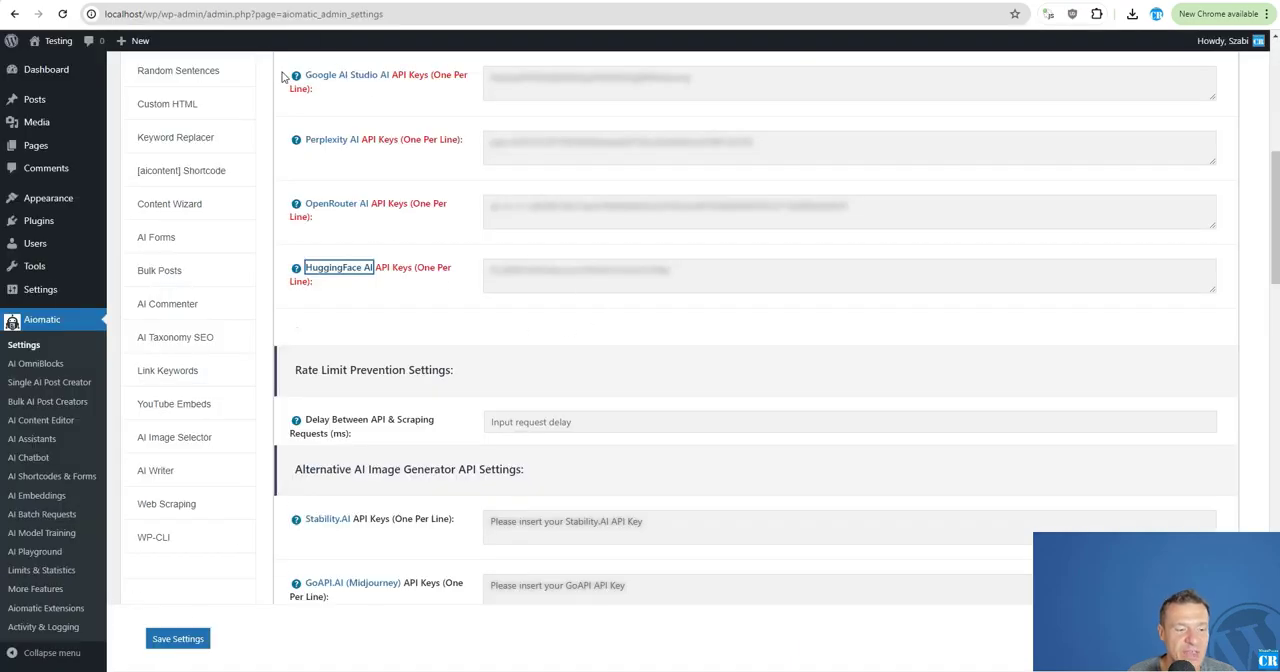
scroll(240, 180, up, 6)
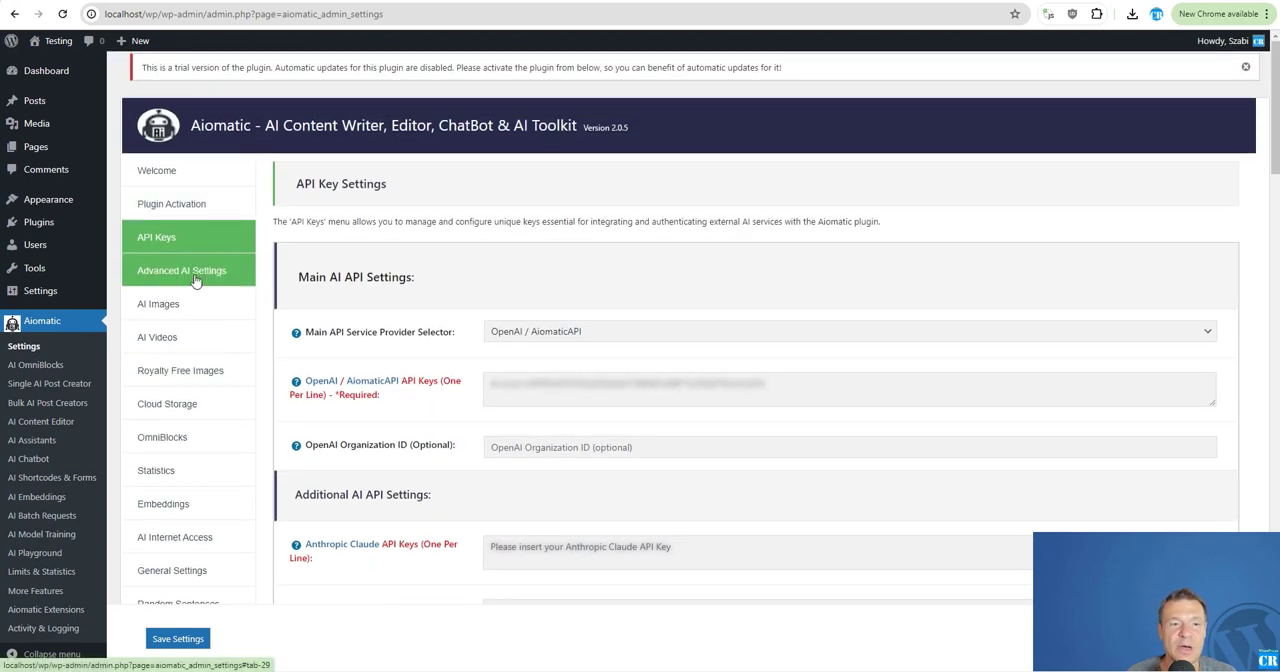
click(196, 281)
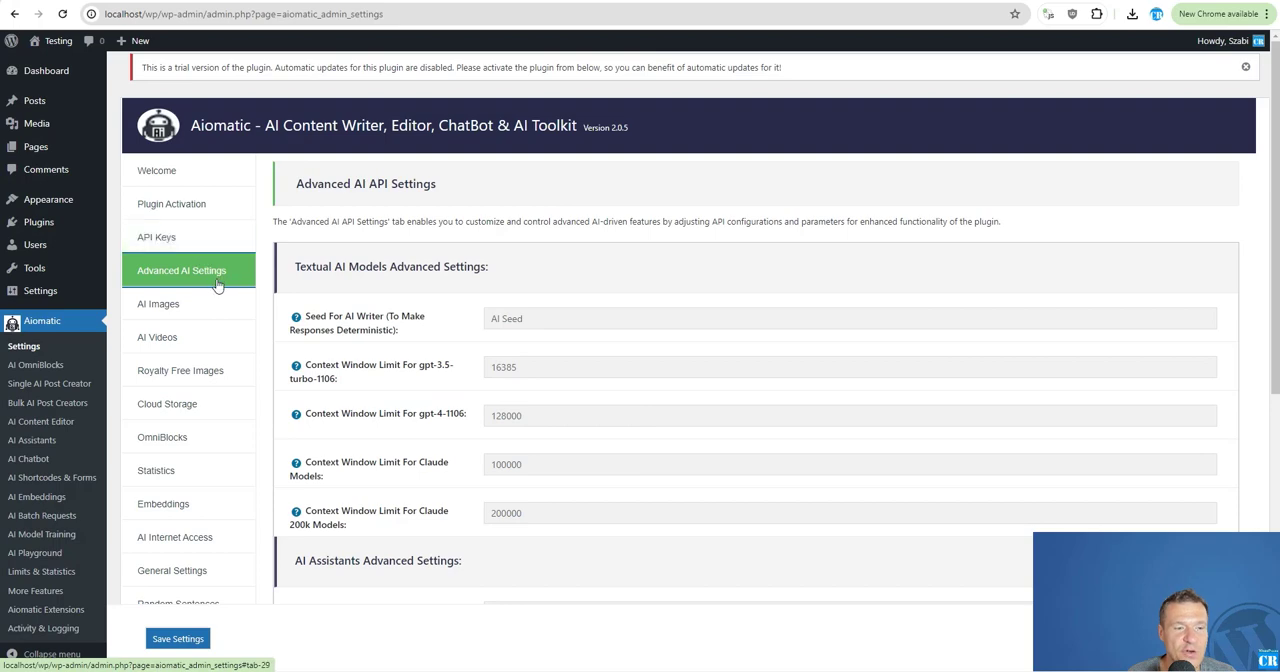
scroll(480, 322, down, 5)
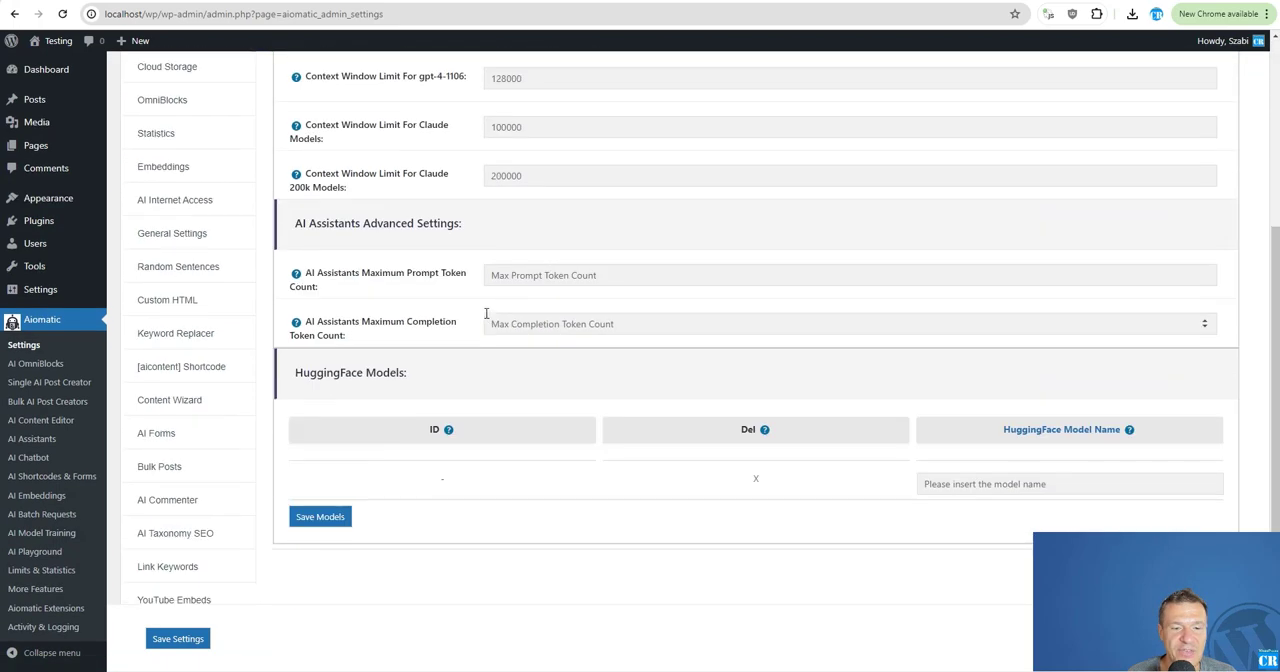
drag(297, 226, 406, 227)
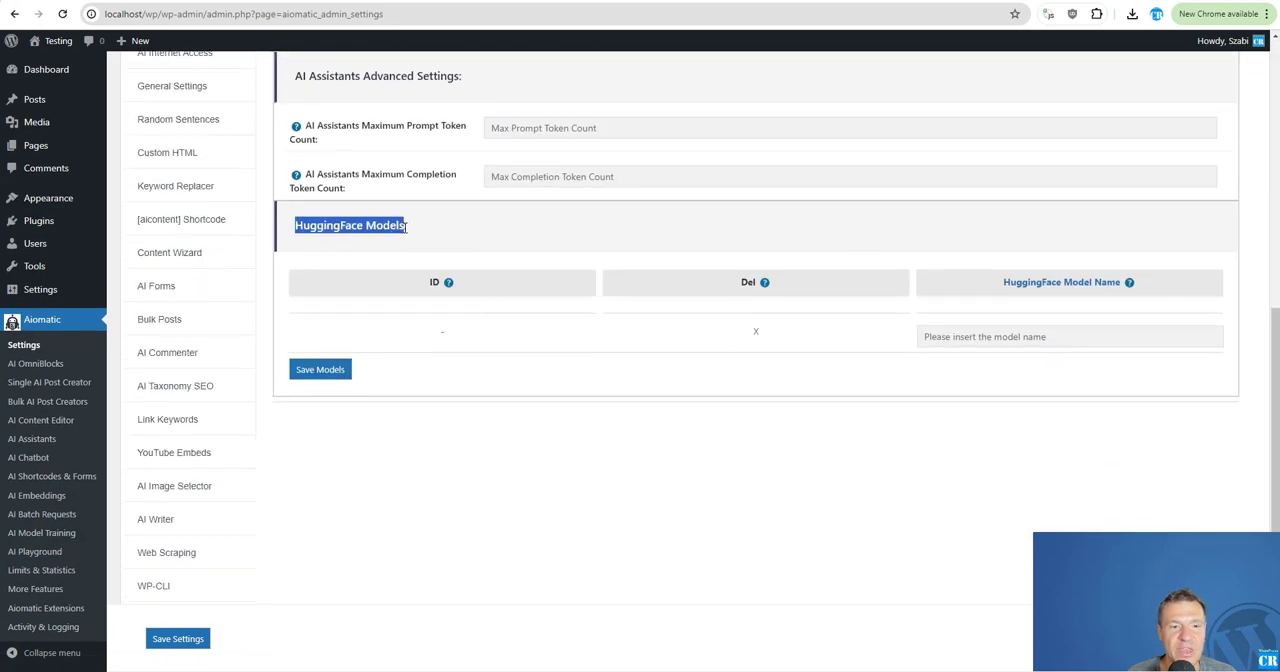
click(444, 235)
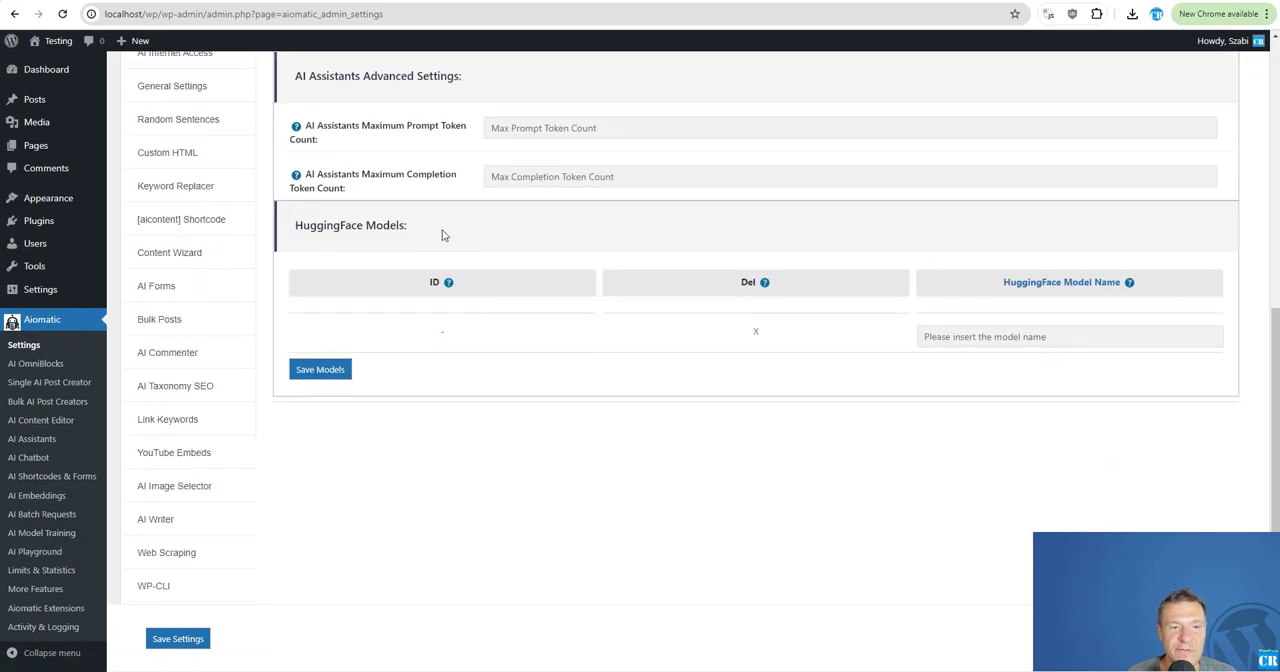
Open the Mistral-7B-Instruct-v0.3 model page on Hugging Face and copy its full name, including the mistralai prefix.
click(1038, 285)
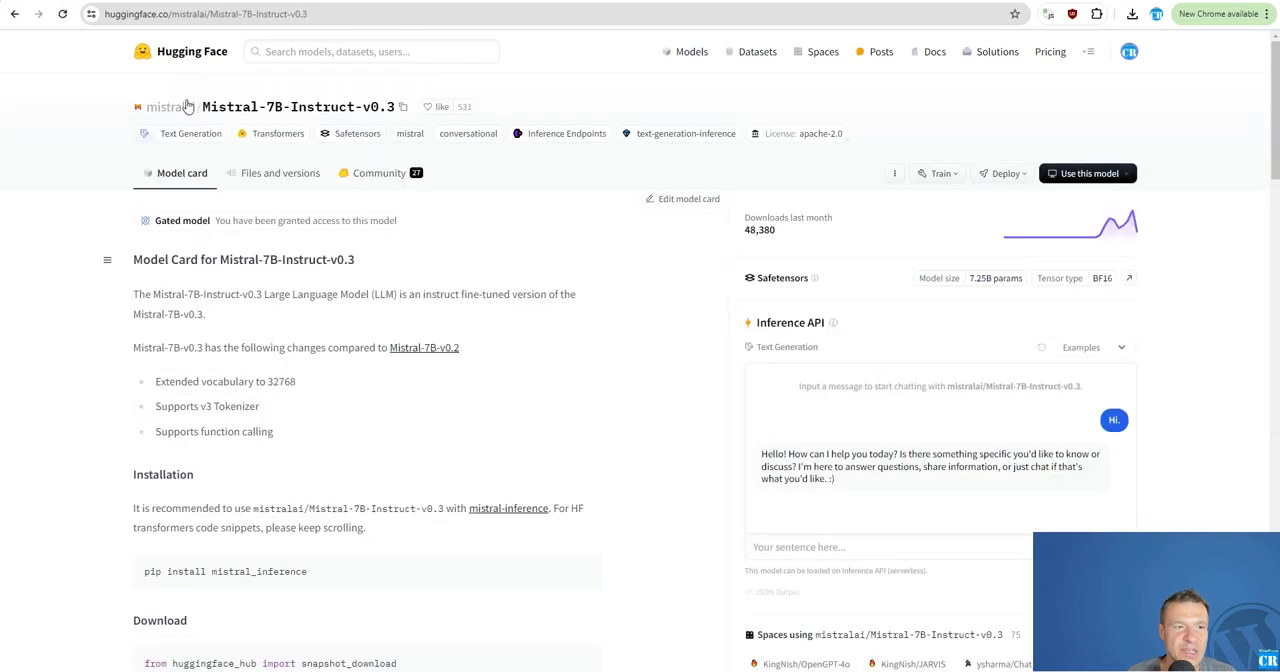
drag(155, 105, 396, 106)
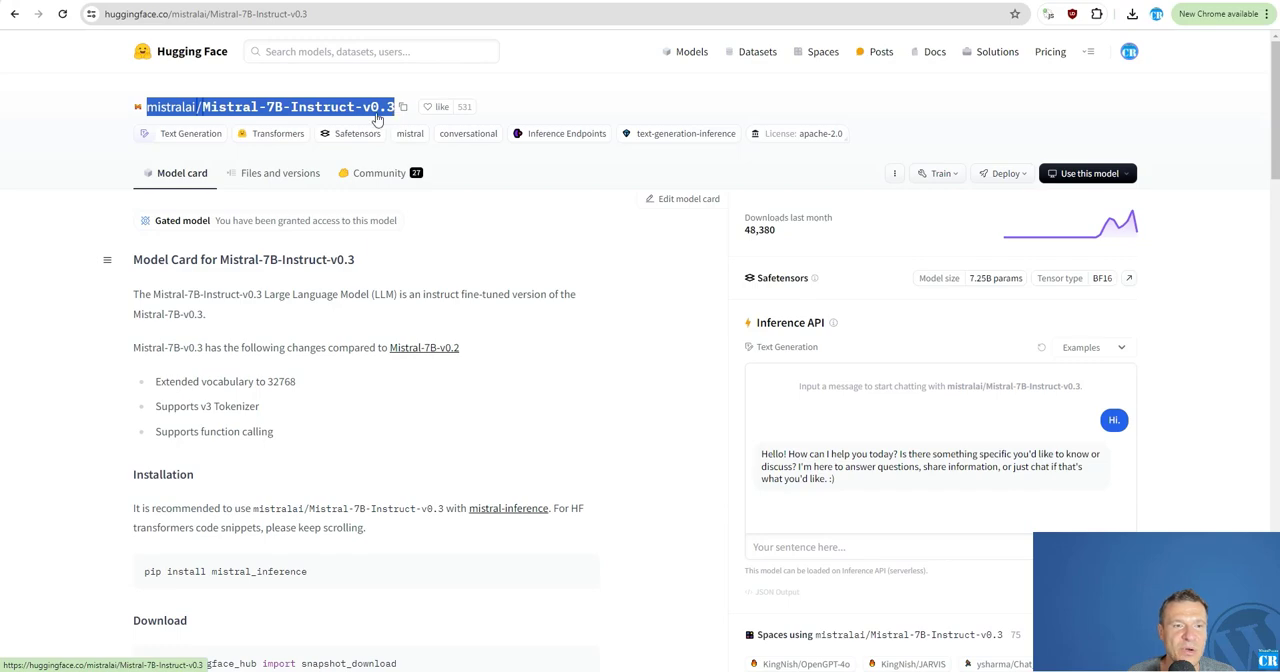
right_click(279, 112)
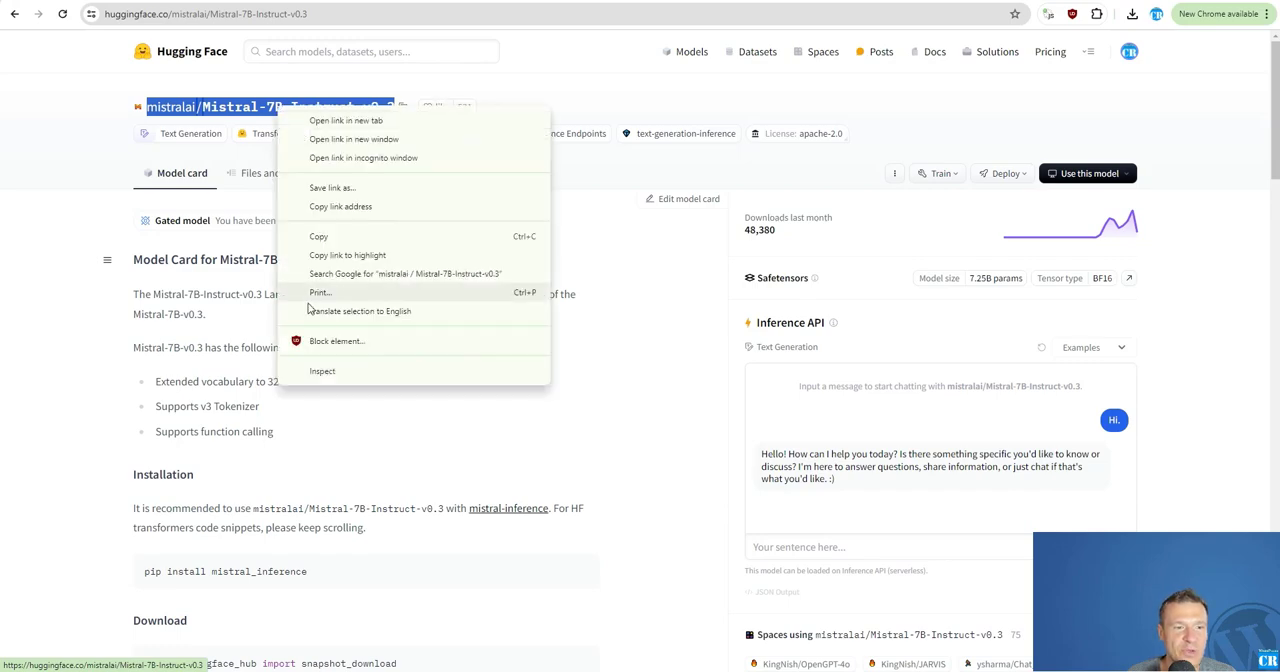
click(323, 238)
Add the copied mistralai/Mistral-7B-Instruct-v0.3 name as a new HuggingFace model in Aiomatic and save the models.
key(alt+Tab)
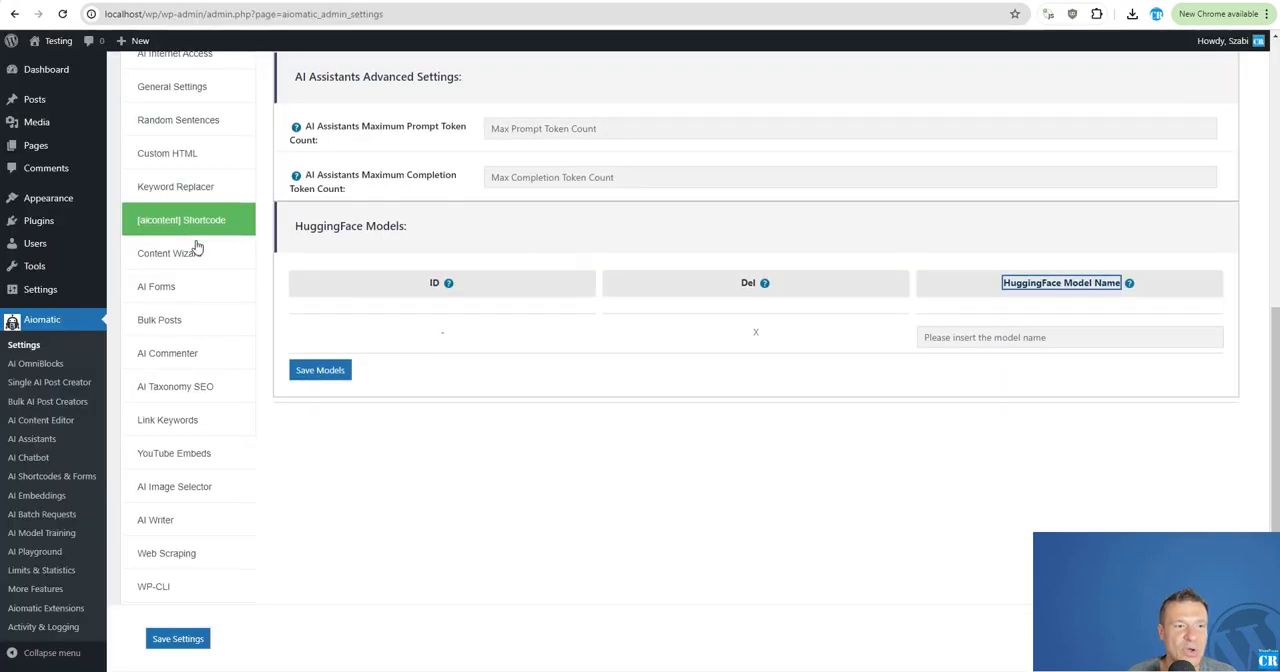
scroll(190, 220, up, 5)
scroll(551, 346, down, 5)
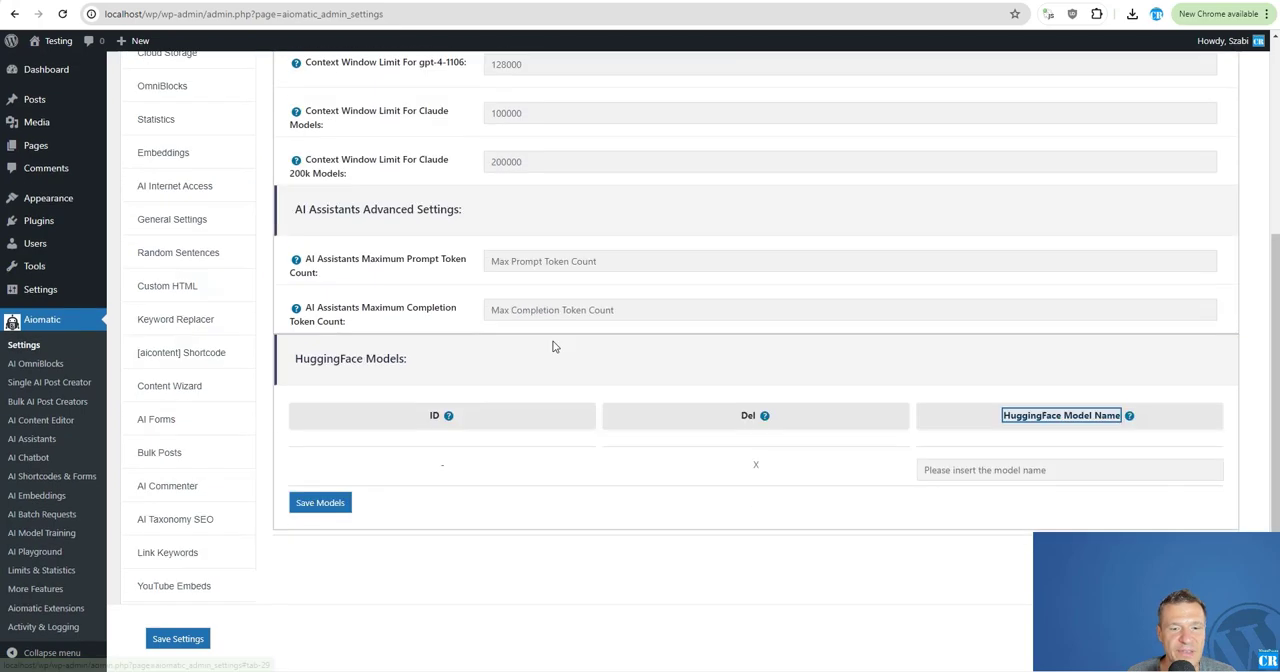
click(969, 335)
right_click(967, 345)
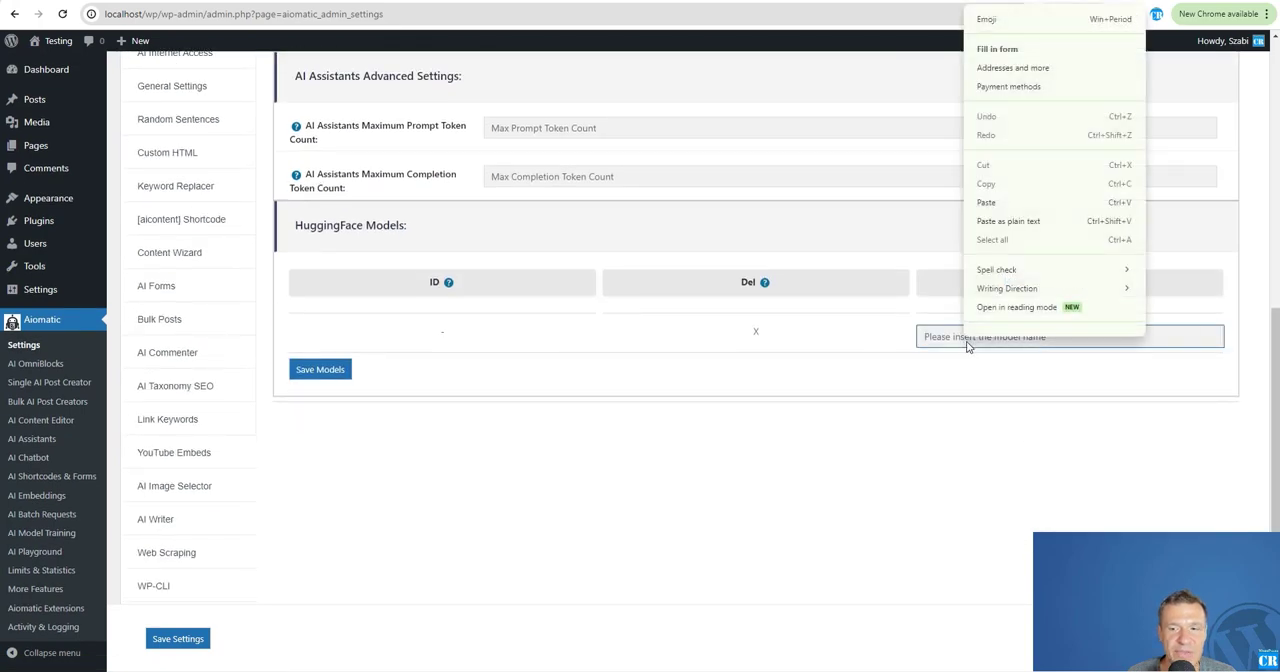
click(986, 202)
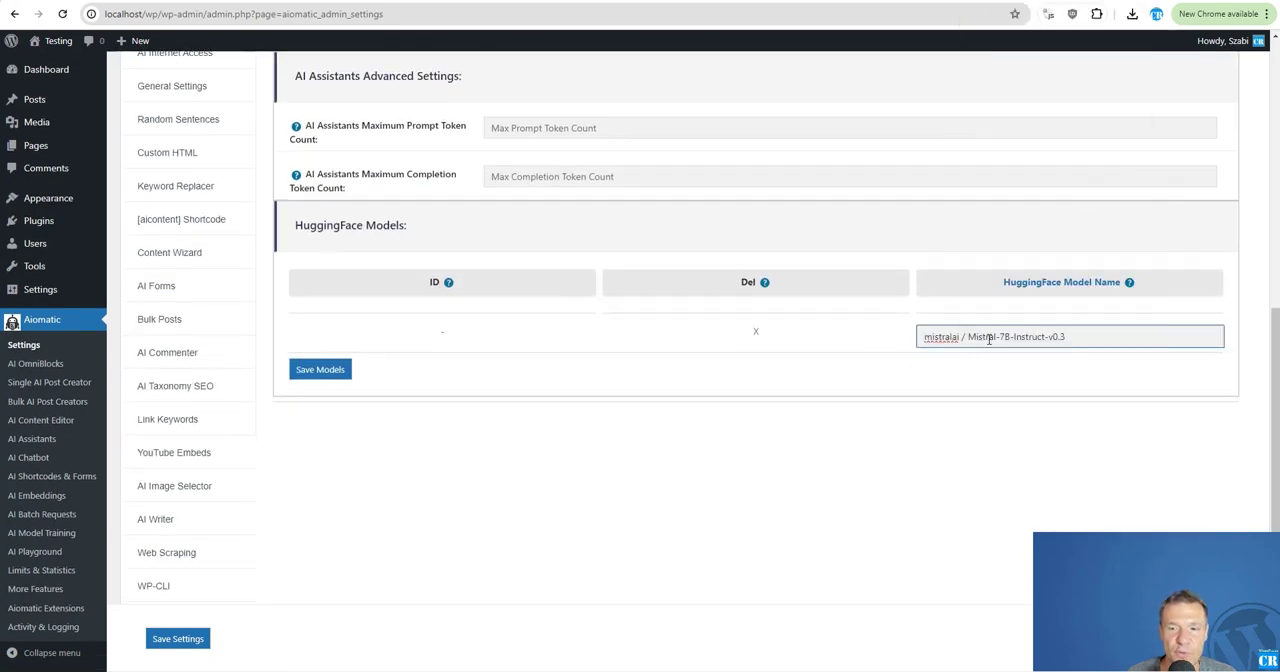
click(340, 369)
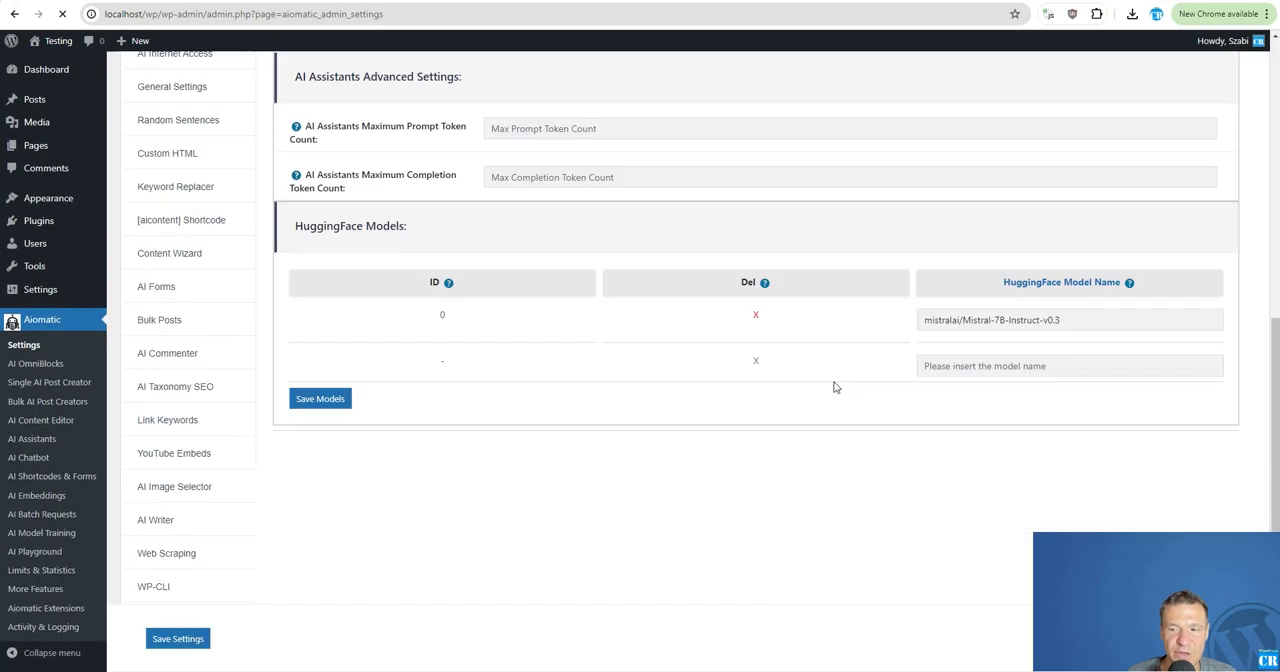
Delete the saved Mistral model rule, re-enter mistralai/Mistral-7B-Instruct-v0.3 as a HuggingFace model and save the models.
click(757, 317)
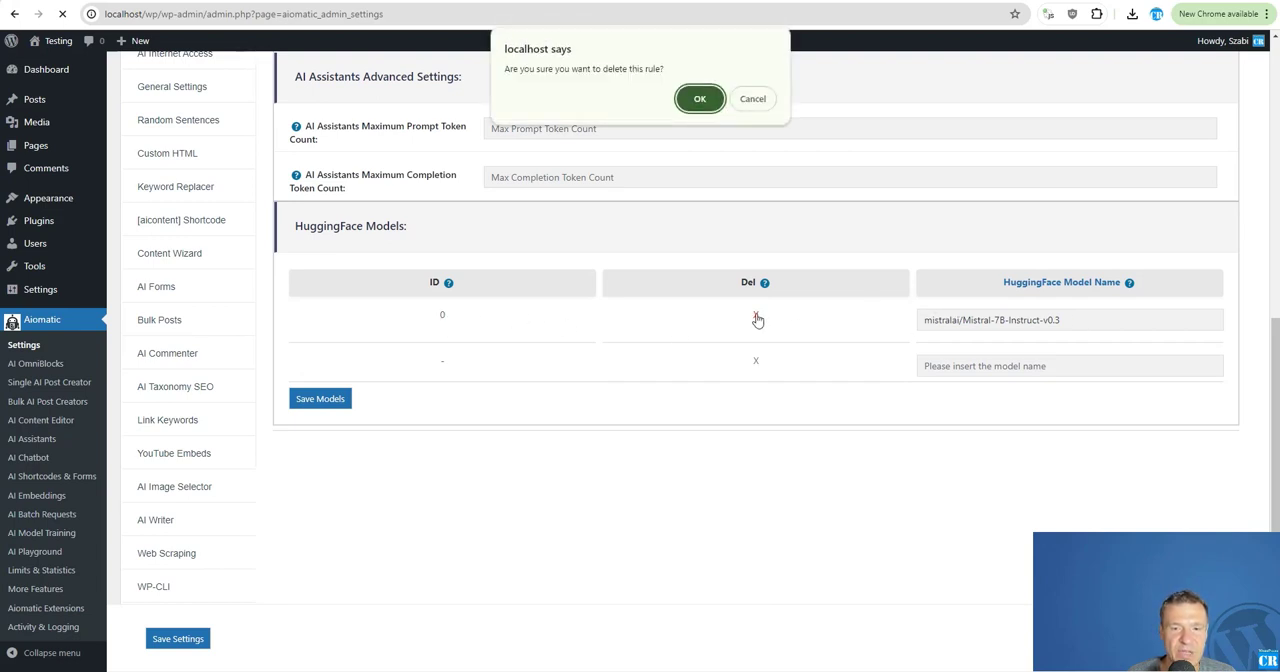
key(Return)
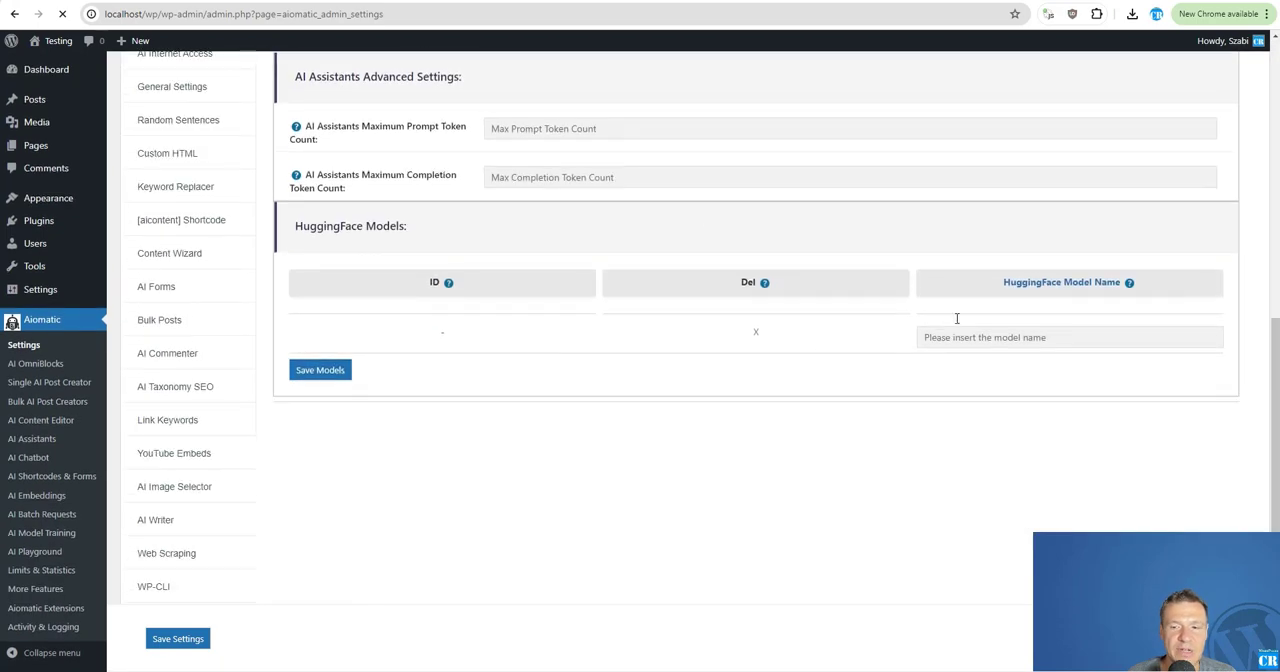
click(967, 339)
key(ctrl+v)
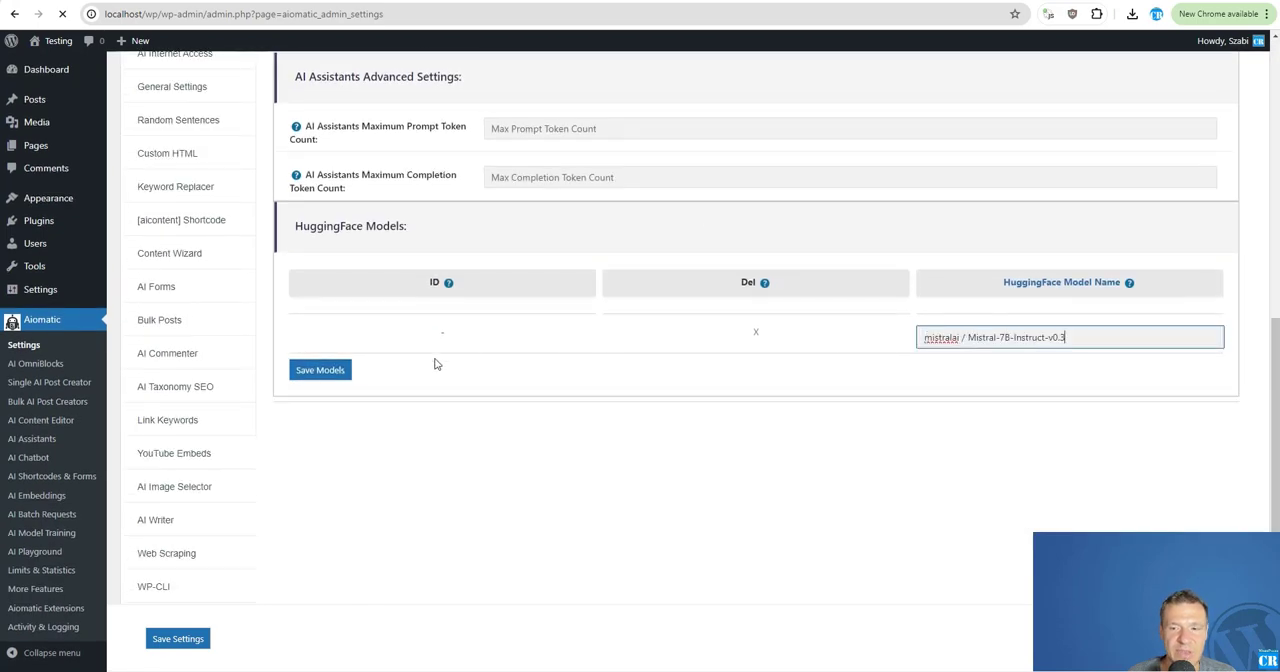
click(303, 370)
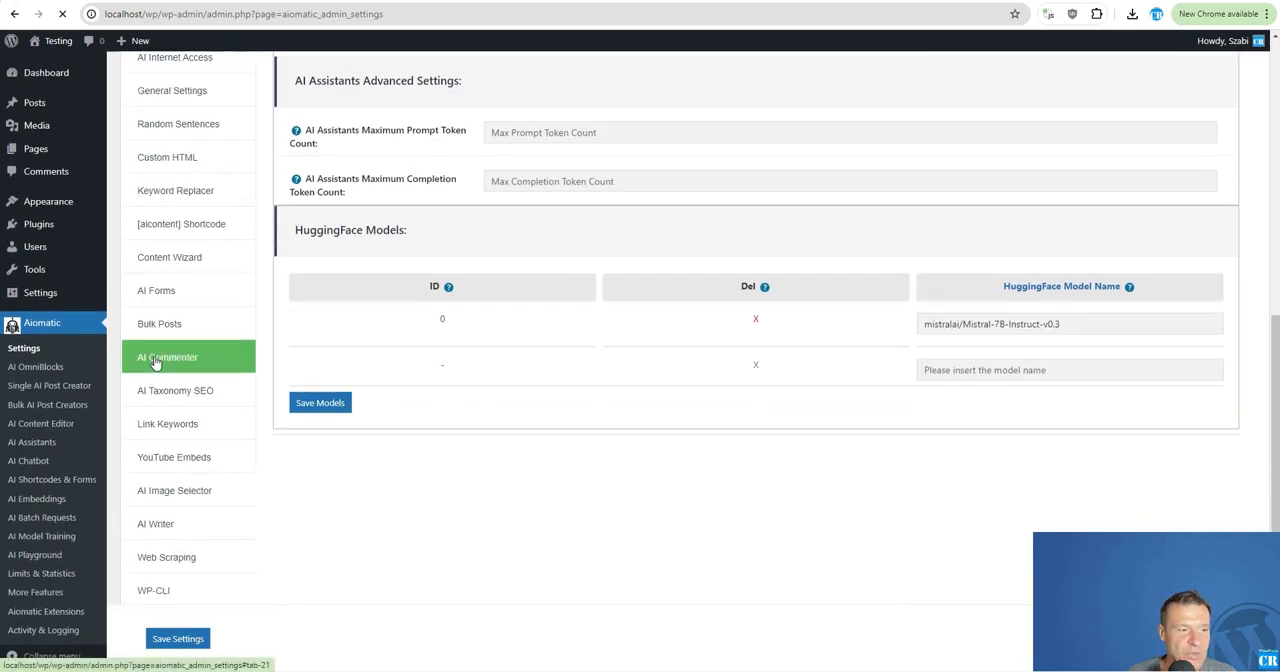
Open Aiomatic's Single AI Post Creator in Express Mode.
scroll(183, 353, up, 1)
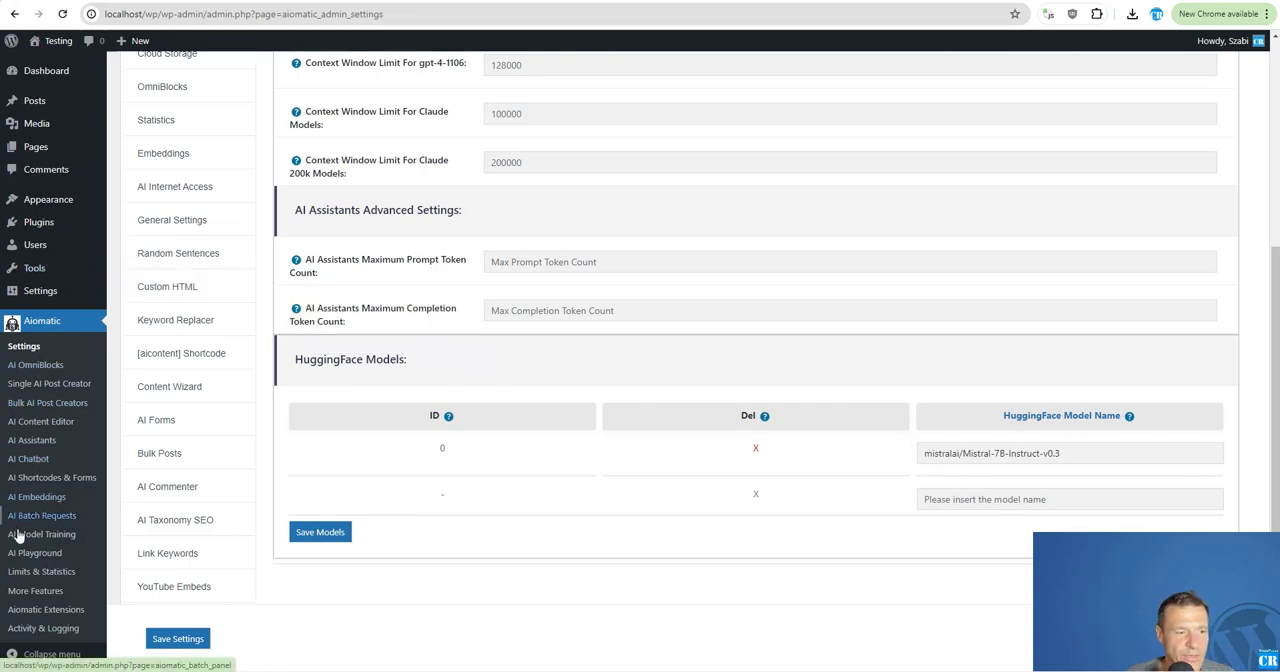
click(37, 386)
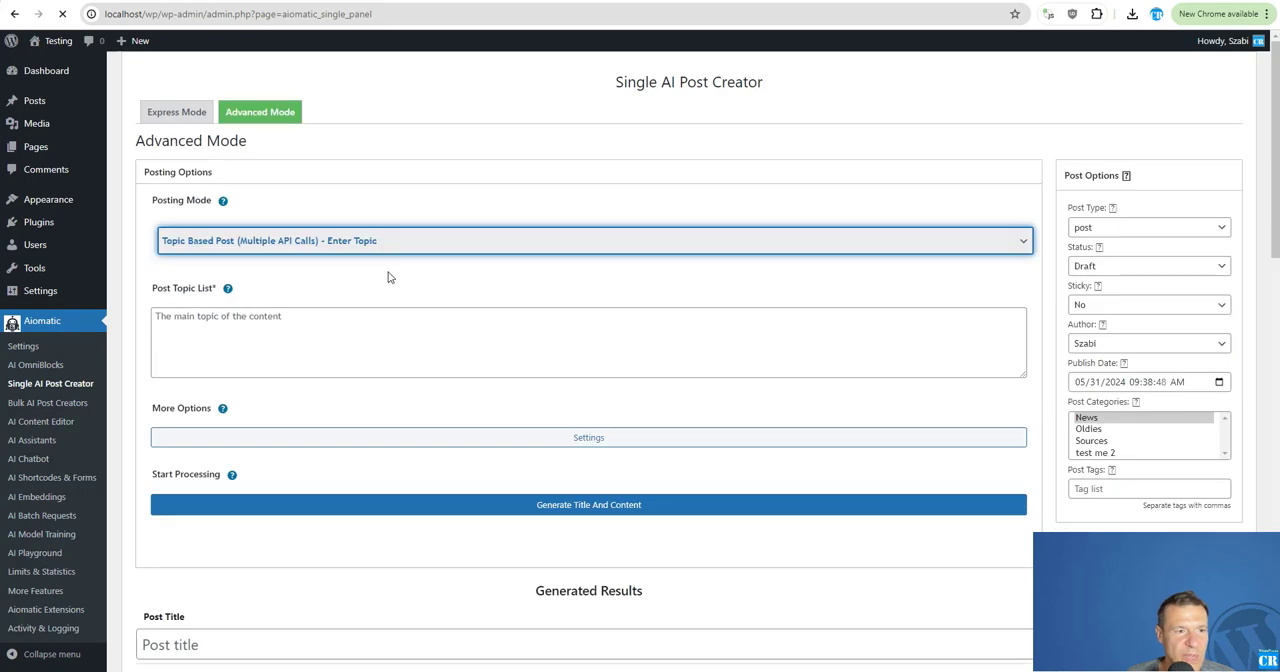
click(177, 112)
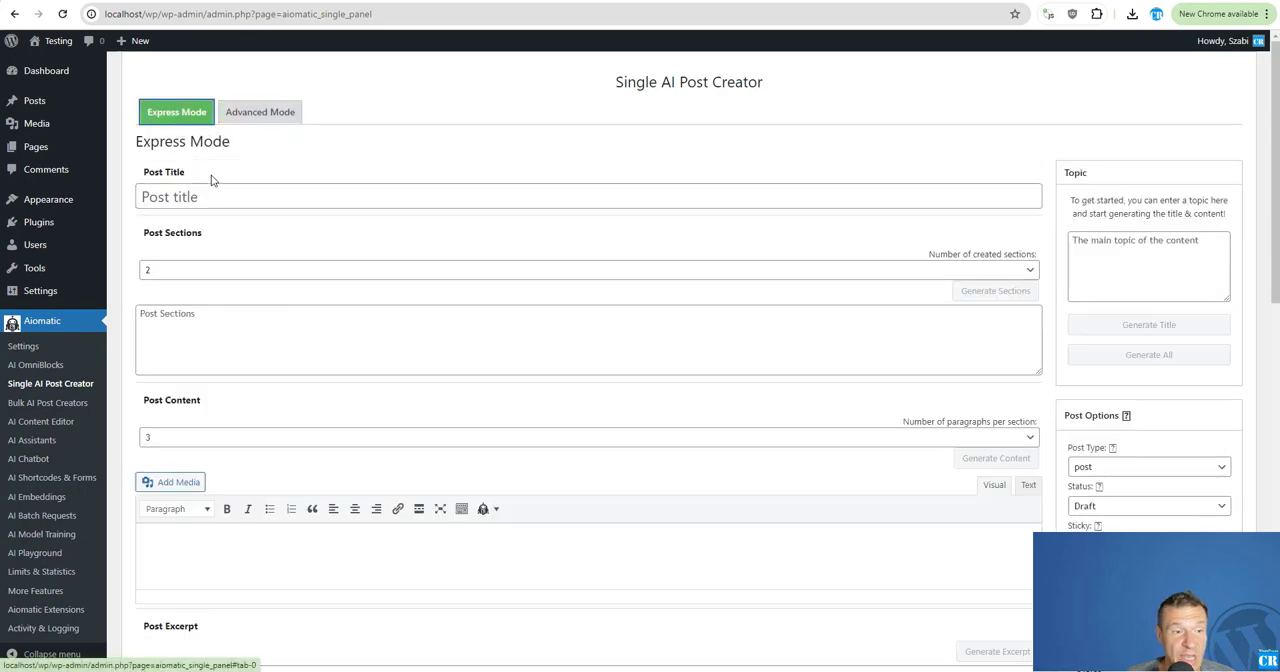
Expand the Model Settings of the Express Mode post creator.
scroll(1100, 300, down, 4)
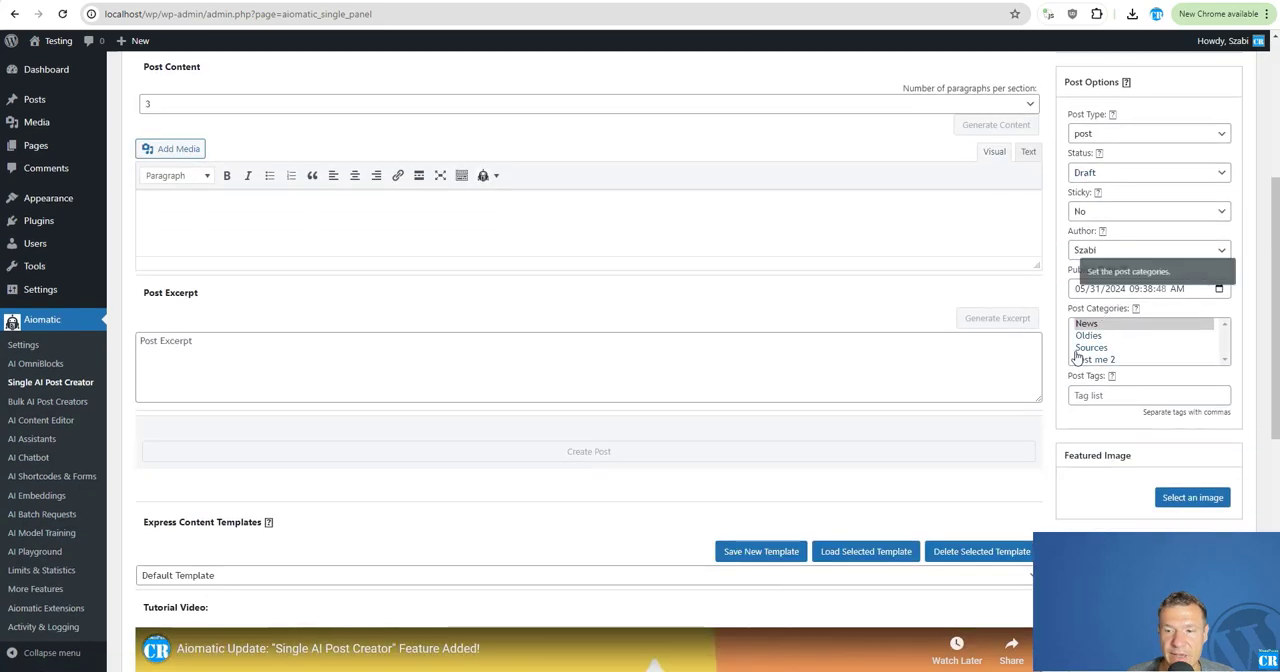
scroll(1077, 355, down, 3)
scroll(1074, 334, up, 4)
scroll(1078, 300, down, 6)
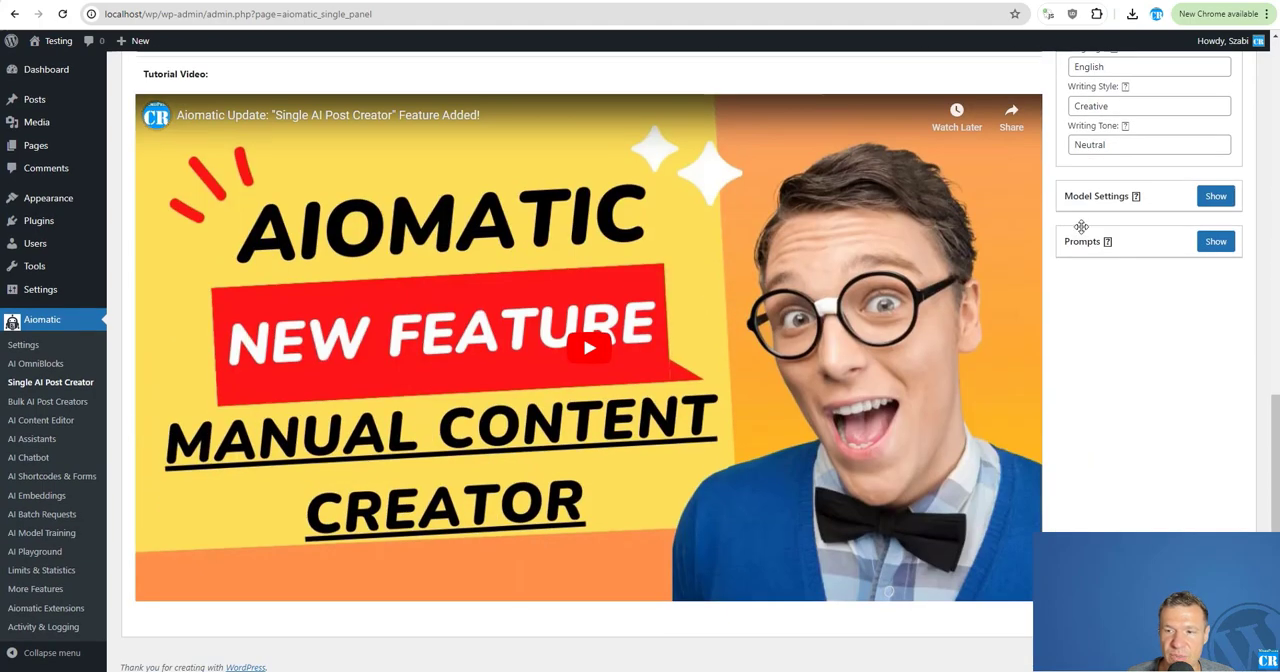
click(1215, 196)
scroll(1122, 337, down, 1)
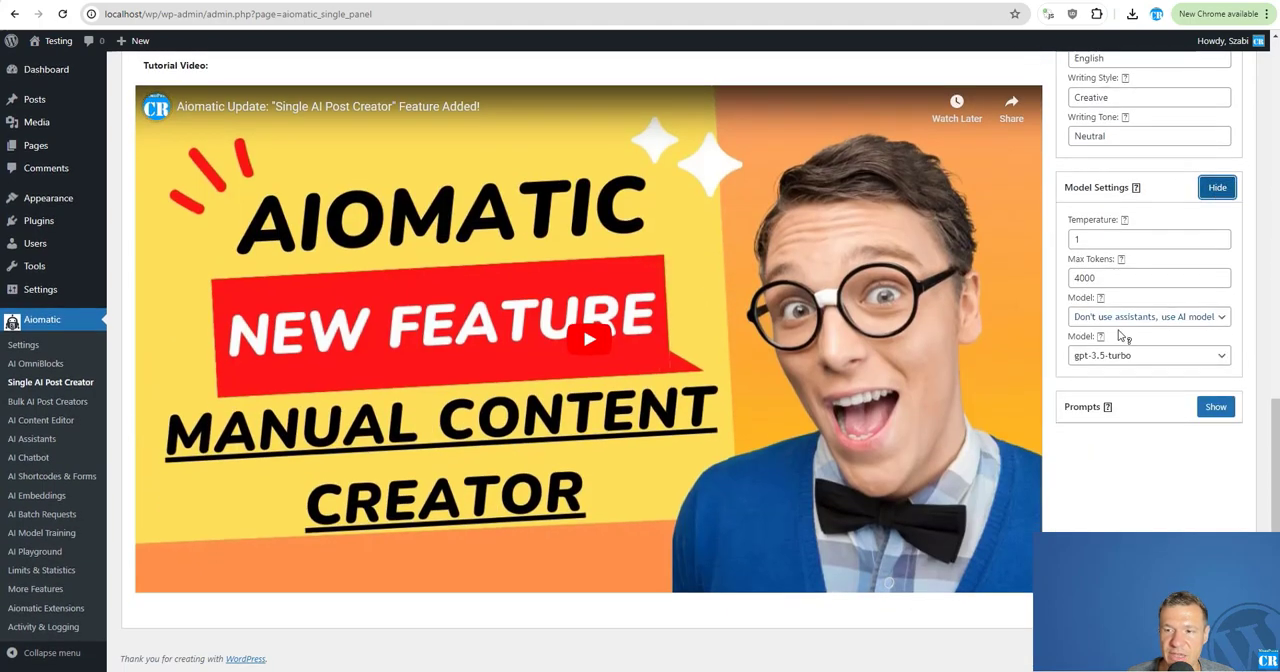
Set the AI model for the post to mistralai/Mistral-7B-Instruct-v0.3 (HuggingFace).
click(1090, 357)
scroll(1017, 394, down, 1)
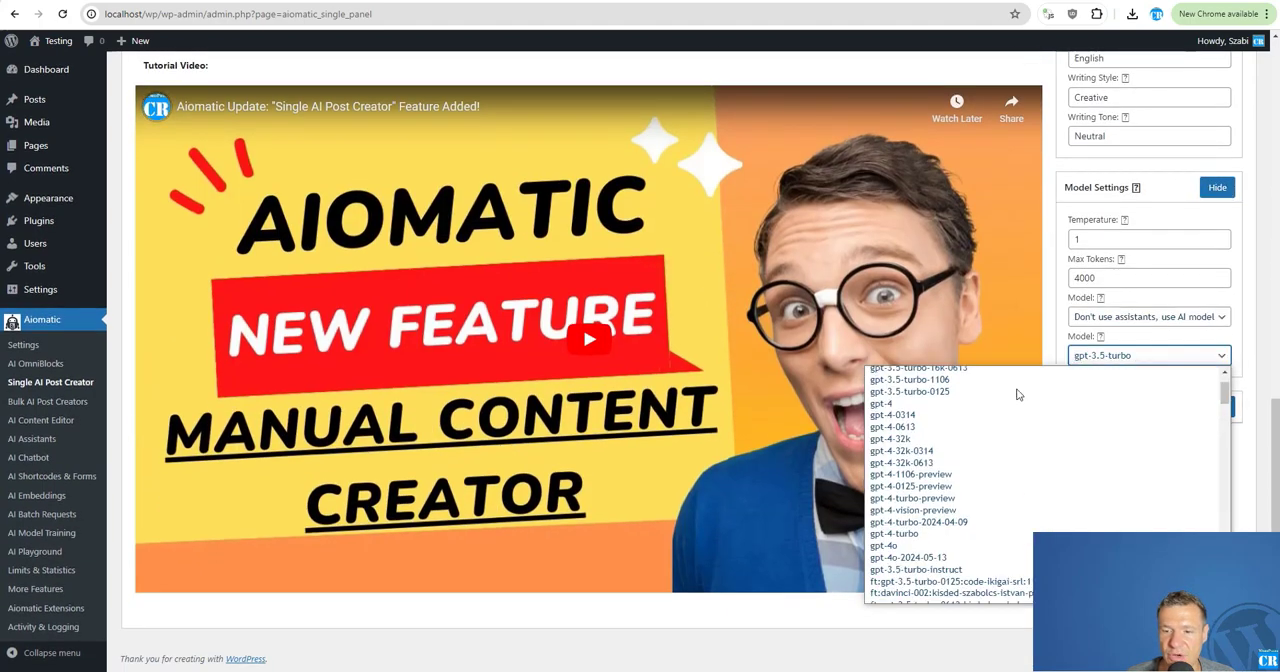
scroll(1017, 394, down, 10)
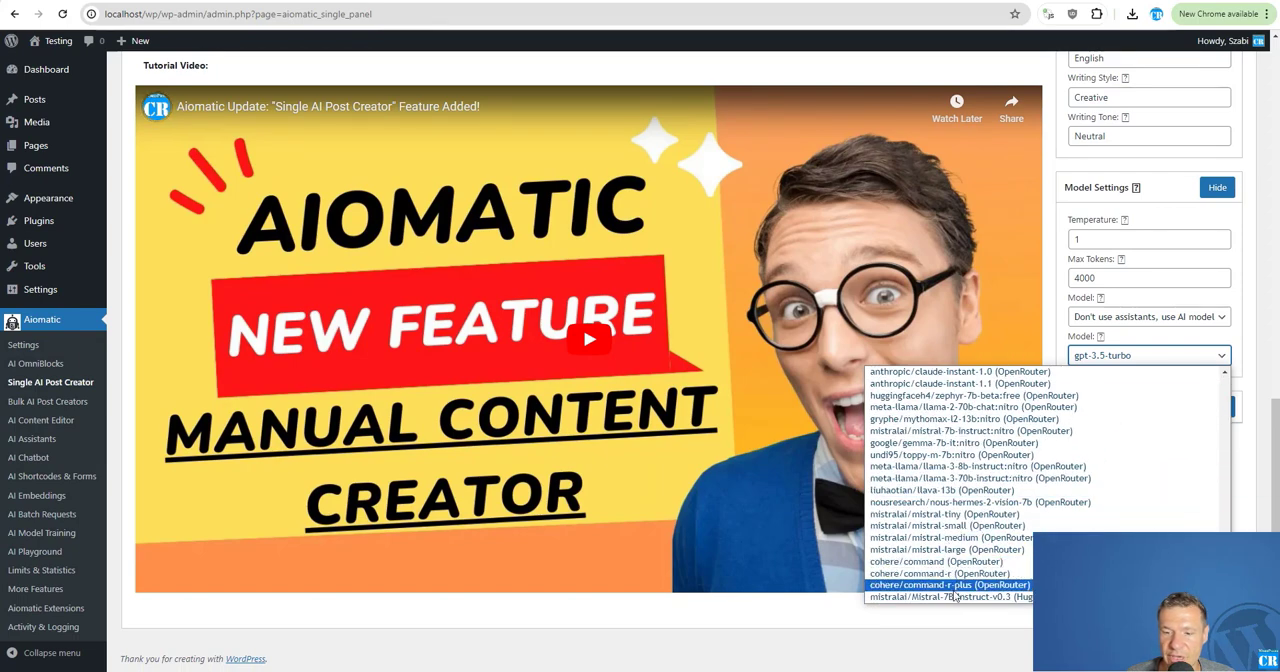
drag(1076, 608, 72, 606)
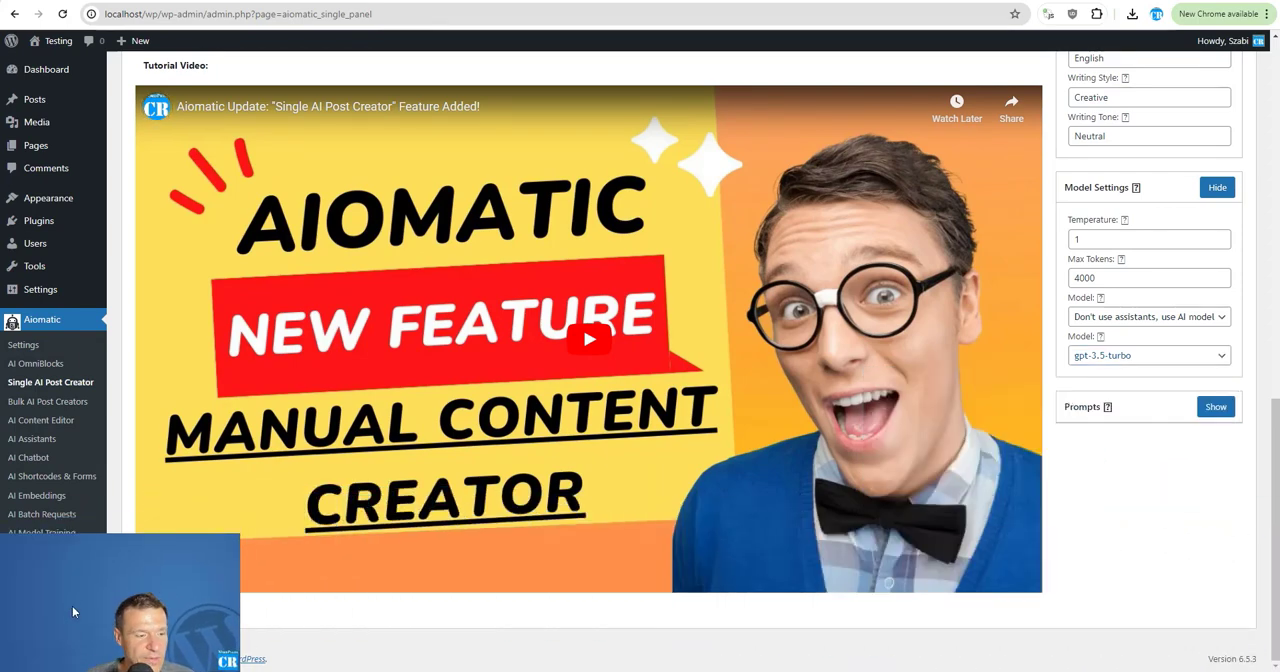
click(1118, 358)
scroll(1080, 514, down, 15)
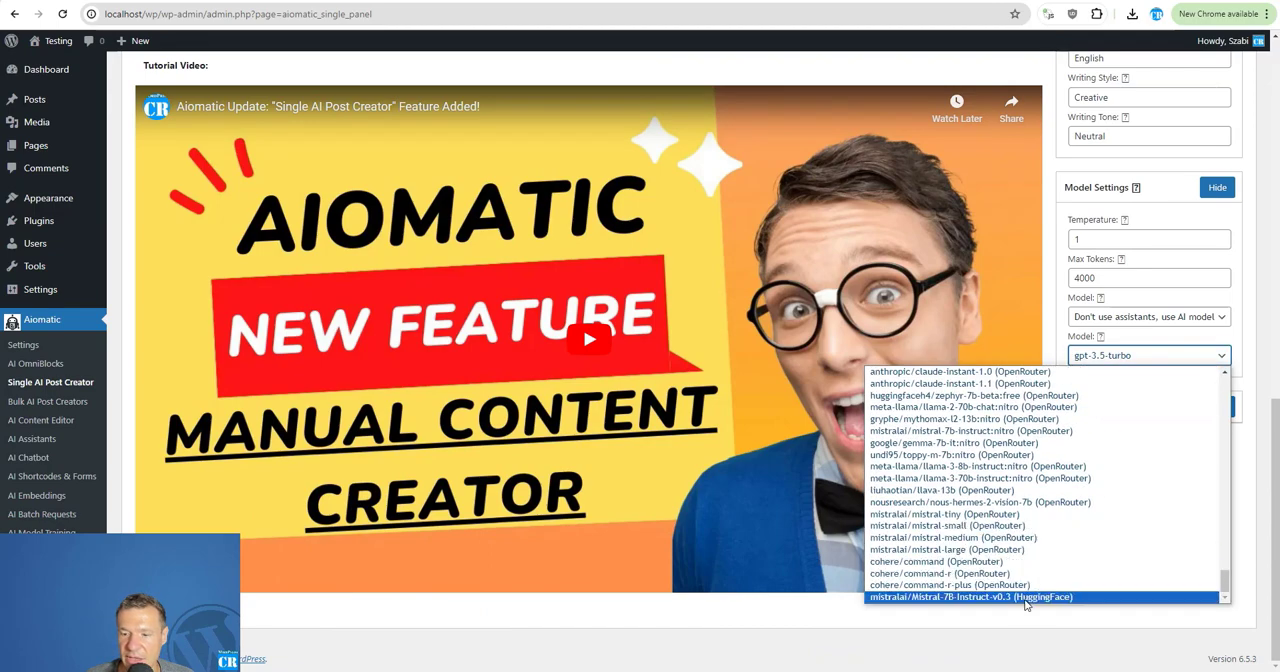
click(941, 597)
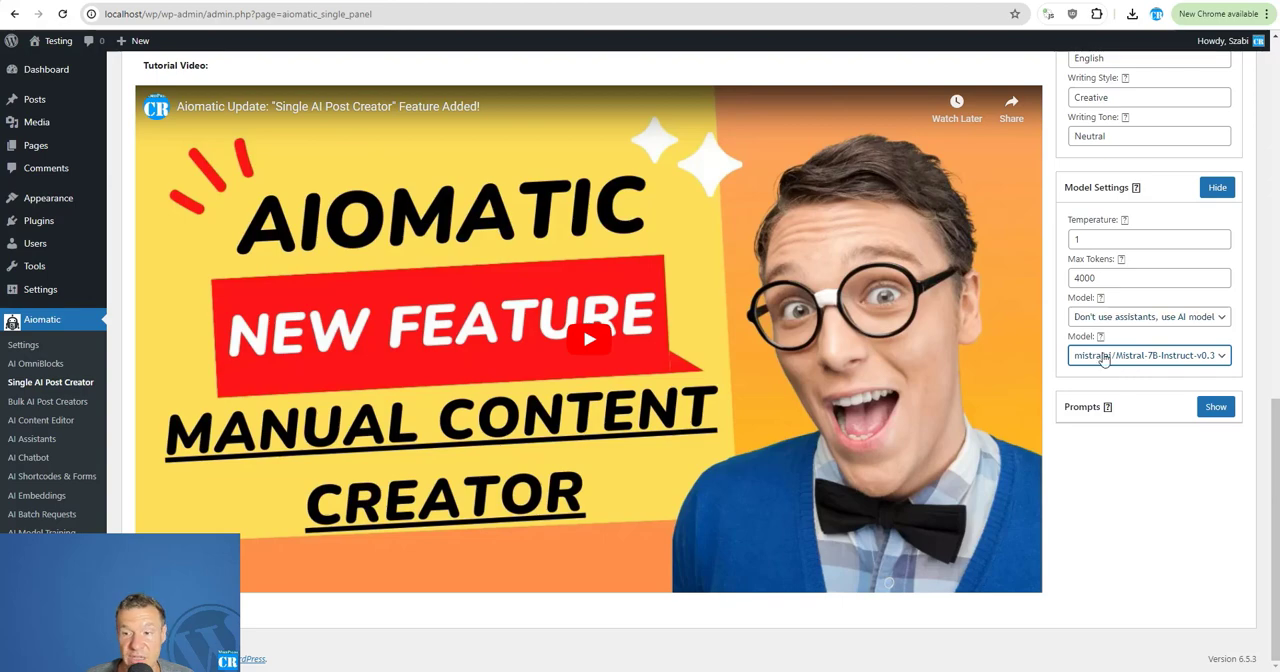
Enter the topic "WordPress plugins in 2023" in the Express Mode post creator and generate the post title.
scroll(1105, 360, up, 7)
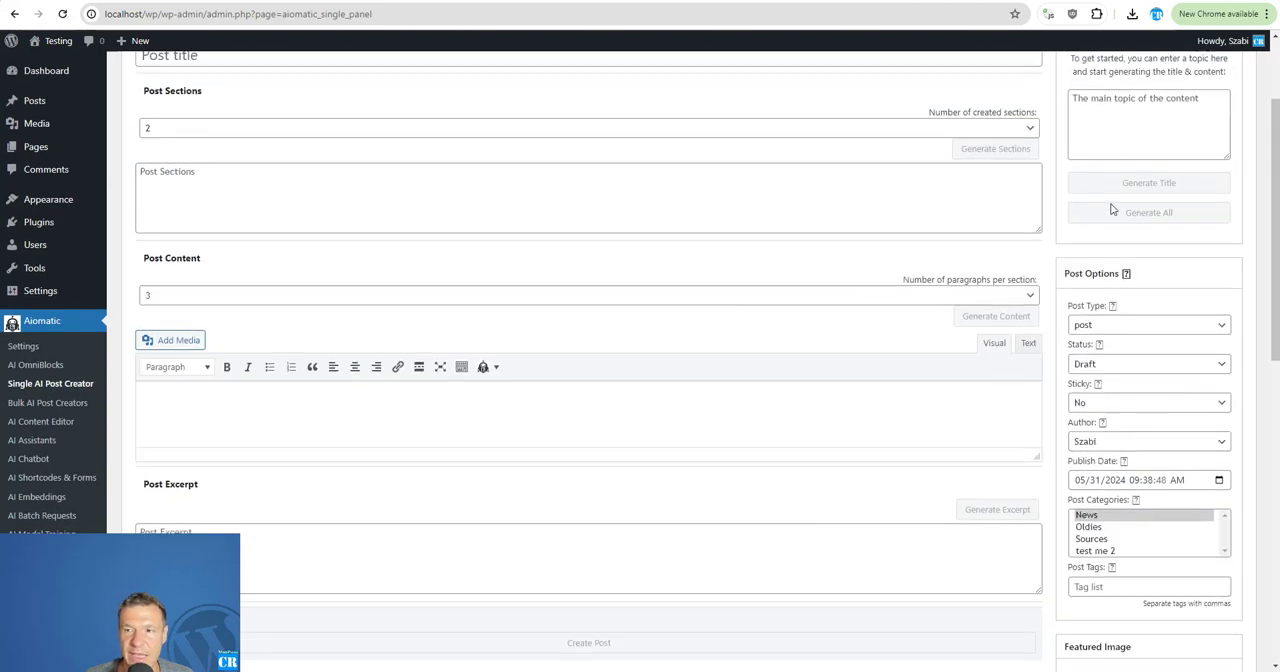
scroll(1110, 208, up, 3)
click(1097, 266)
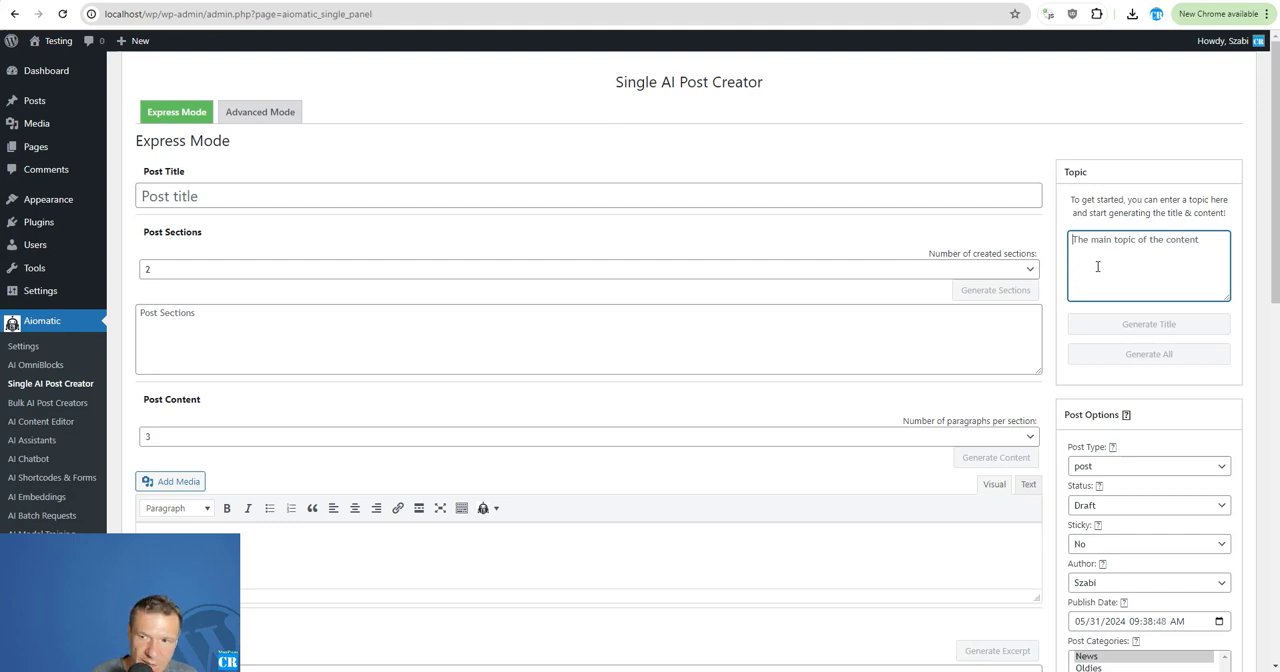
text(WordP)
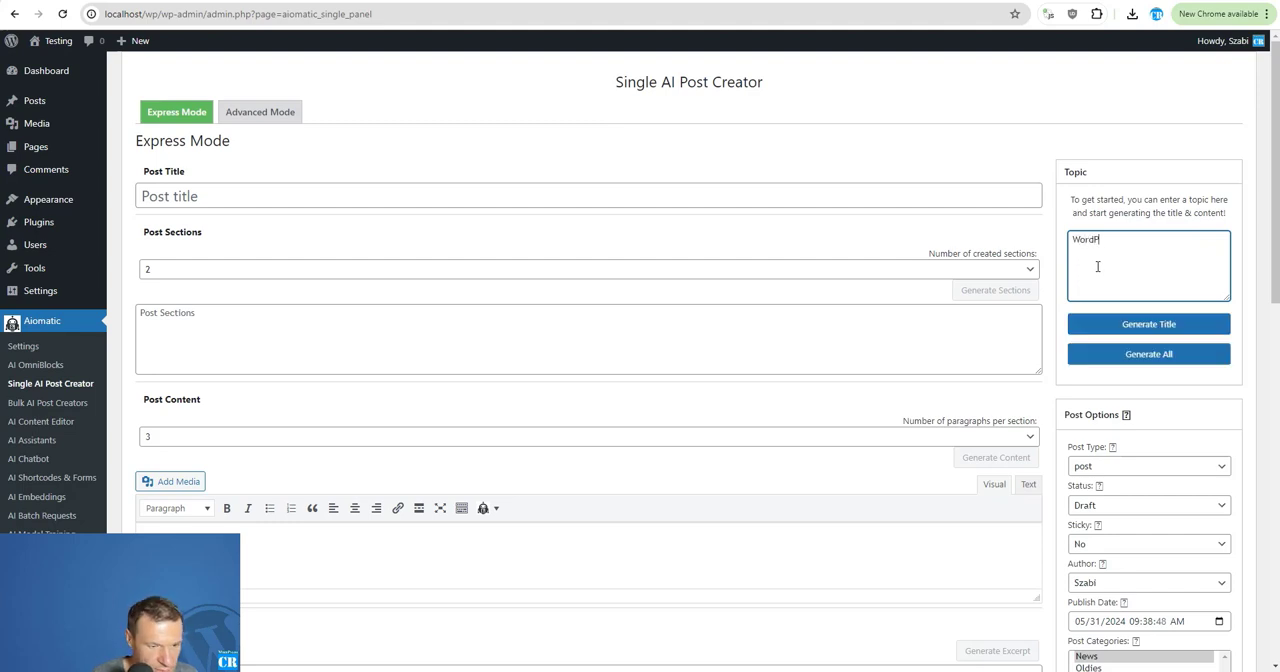
text(ress plugins in 2023)
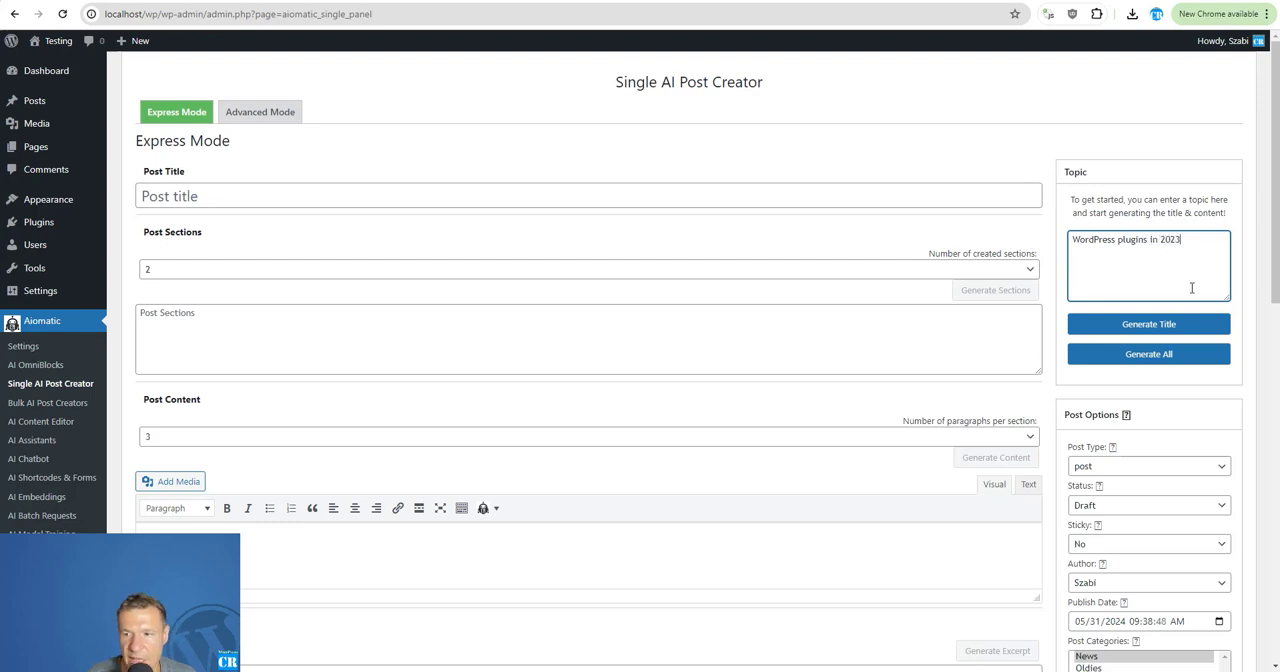
click(1192, 324)
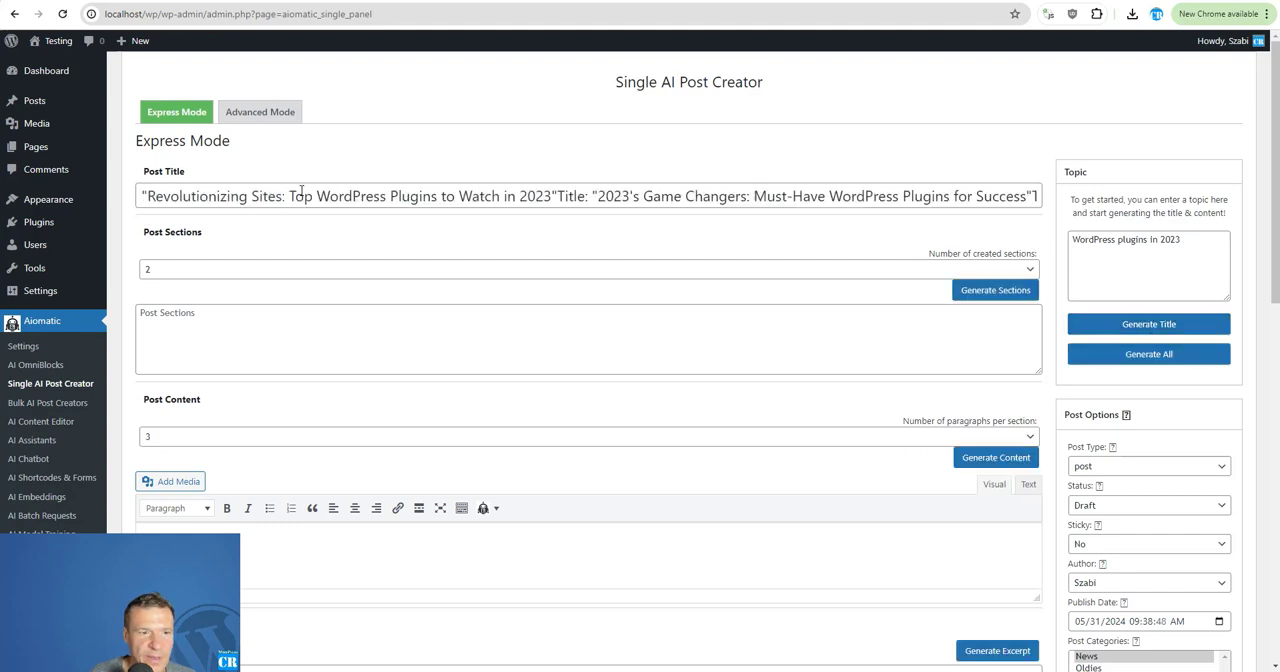
Trim the generated post title to "Revolutionizing Sites: Top WordPress Plugins to Watch in 2023", removing the extra titles and the opening quotation mark.
drag(598, 196, 140, 197)
click(405, 197)
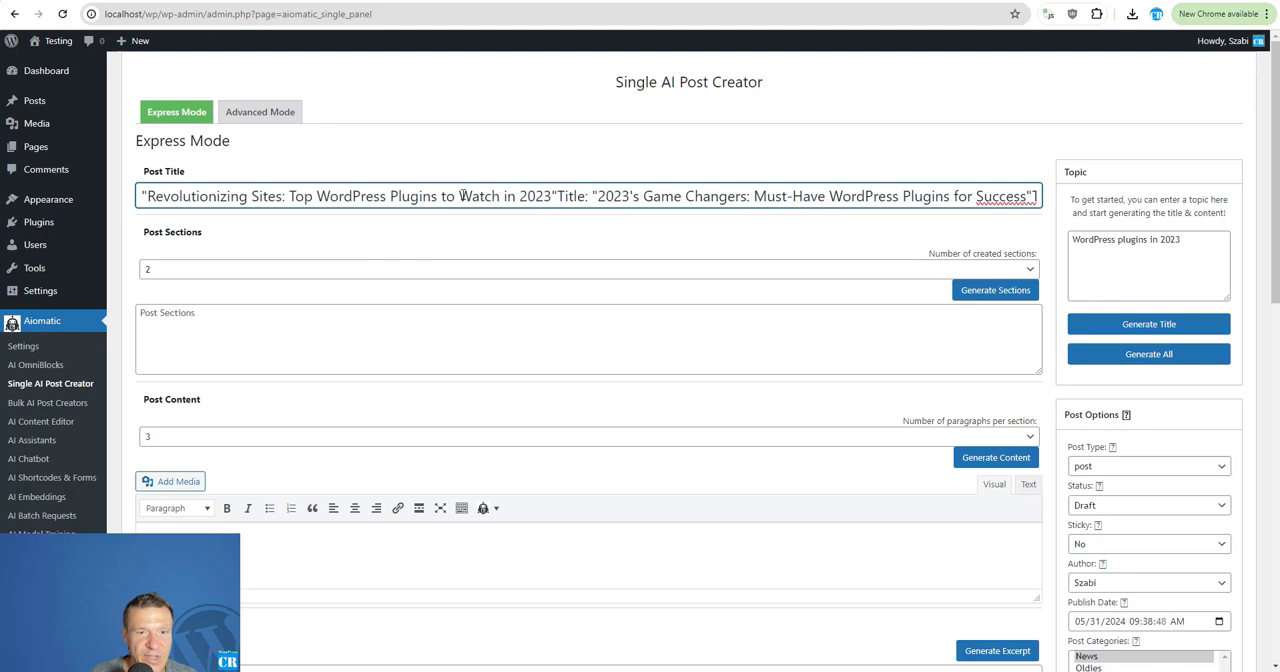
drag(555, 196, 1165, 176)
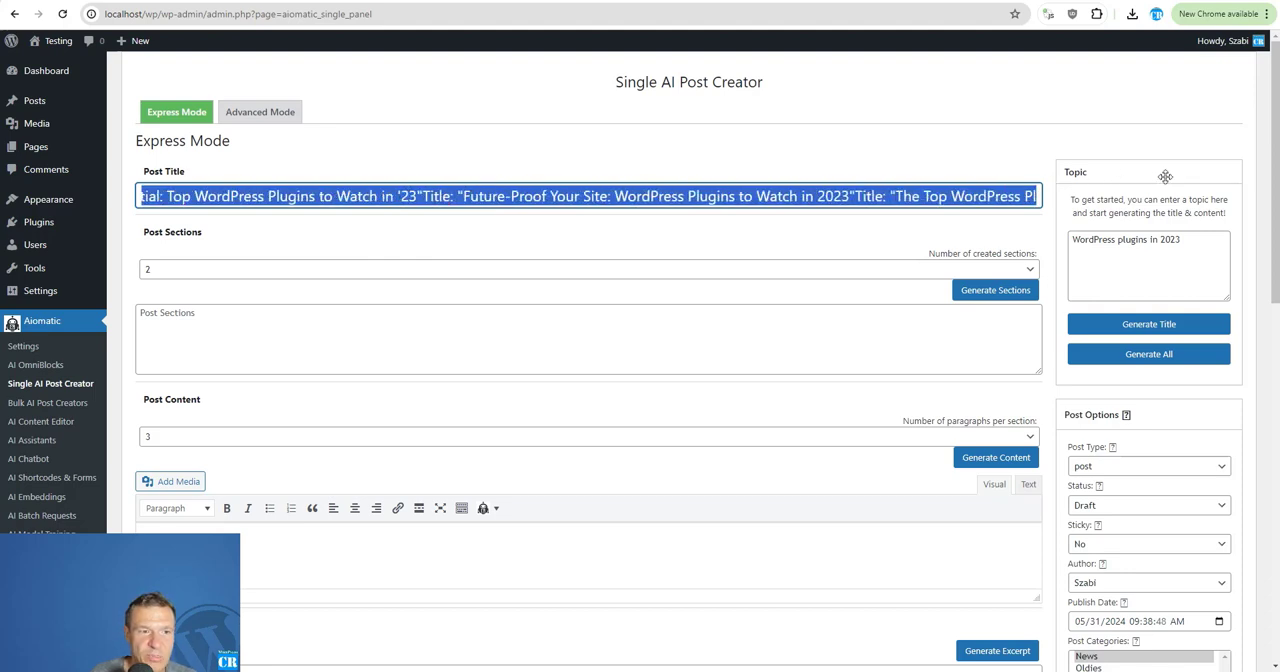
key(BackSpace)
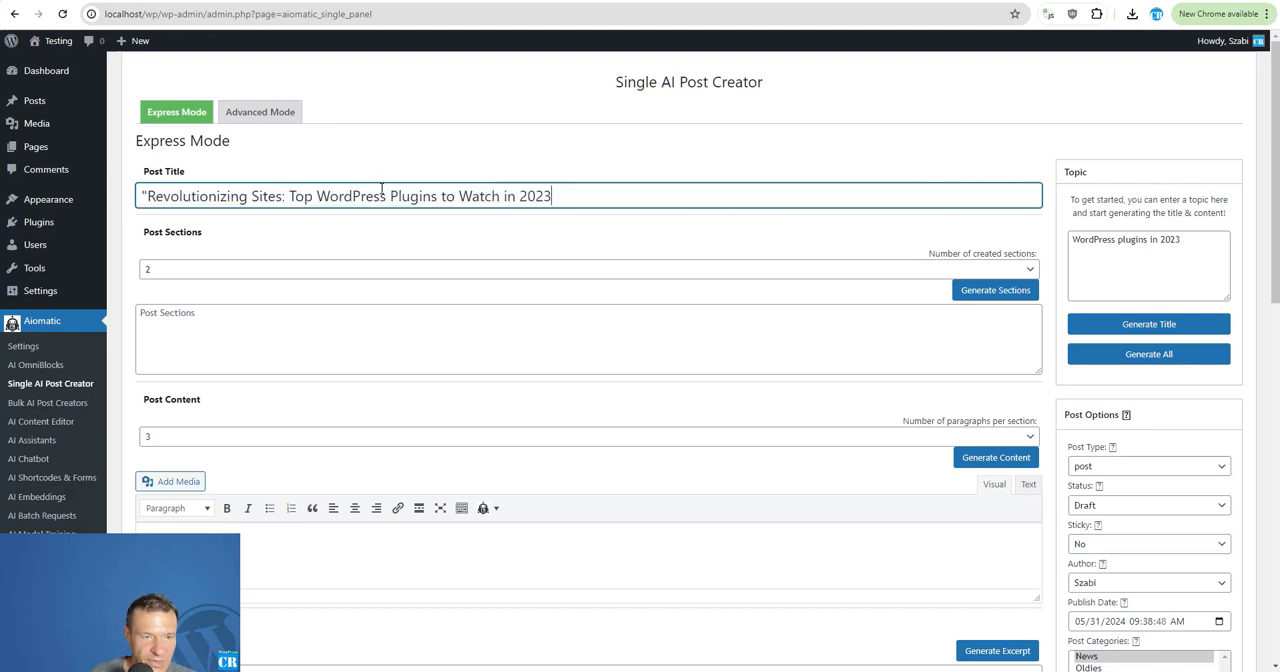
click(147, 196)
key(BackSpace)
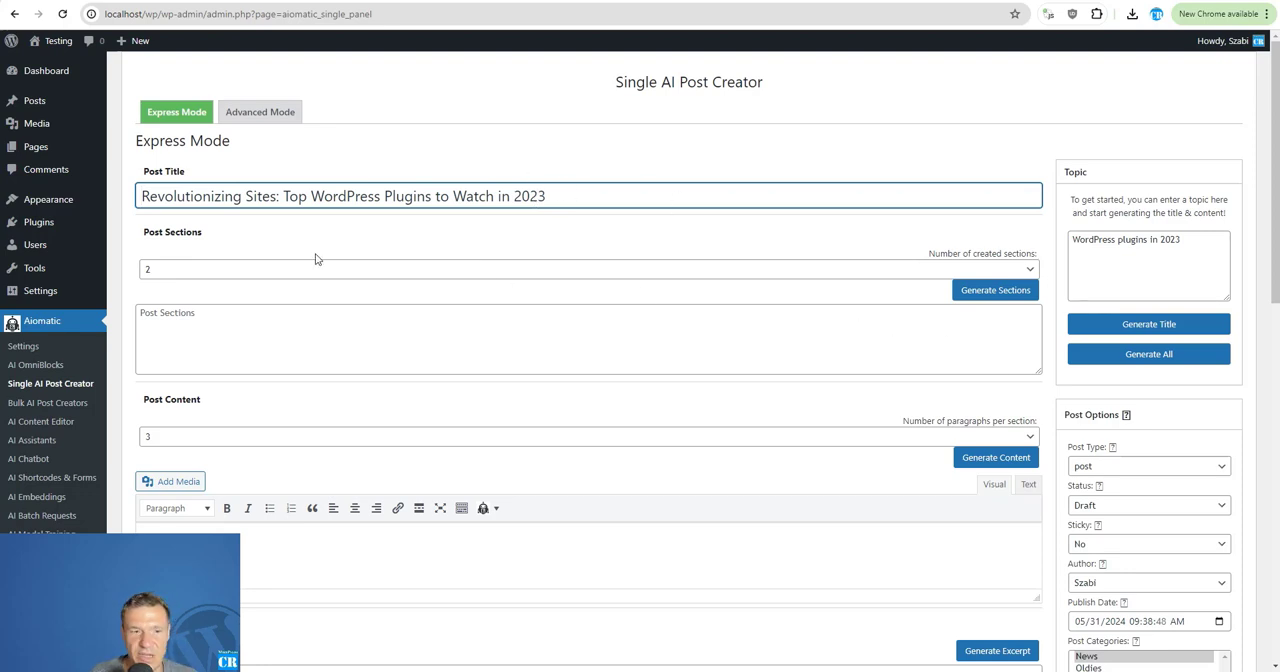
Check the title generator's AI model choices in a new rule's advanced settings in Bulk AI Post Creators, for keywords/titles to blog posts.
scroll(190, 347, down, 2)
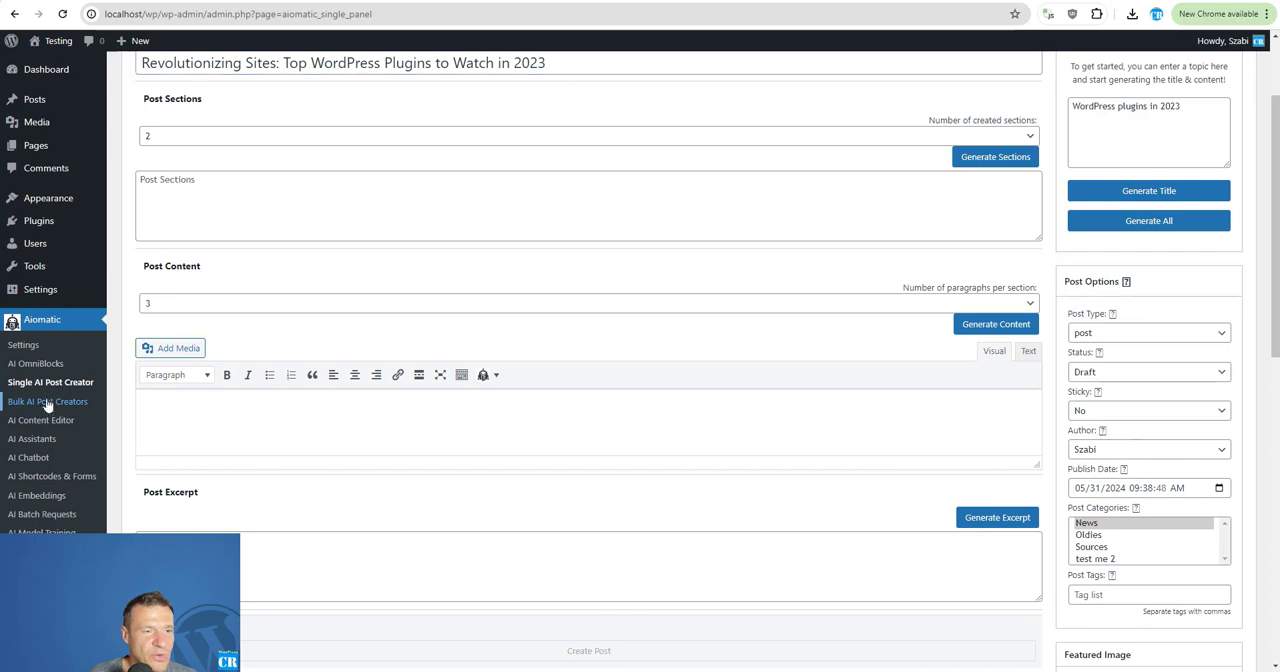
click(47, 401)
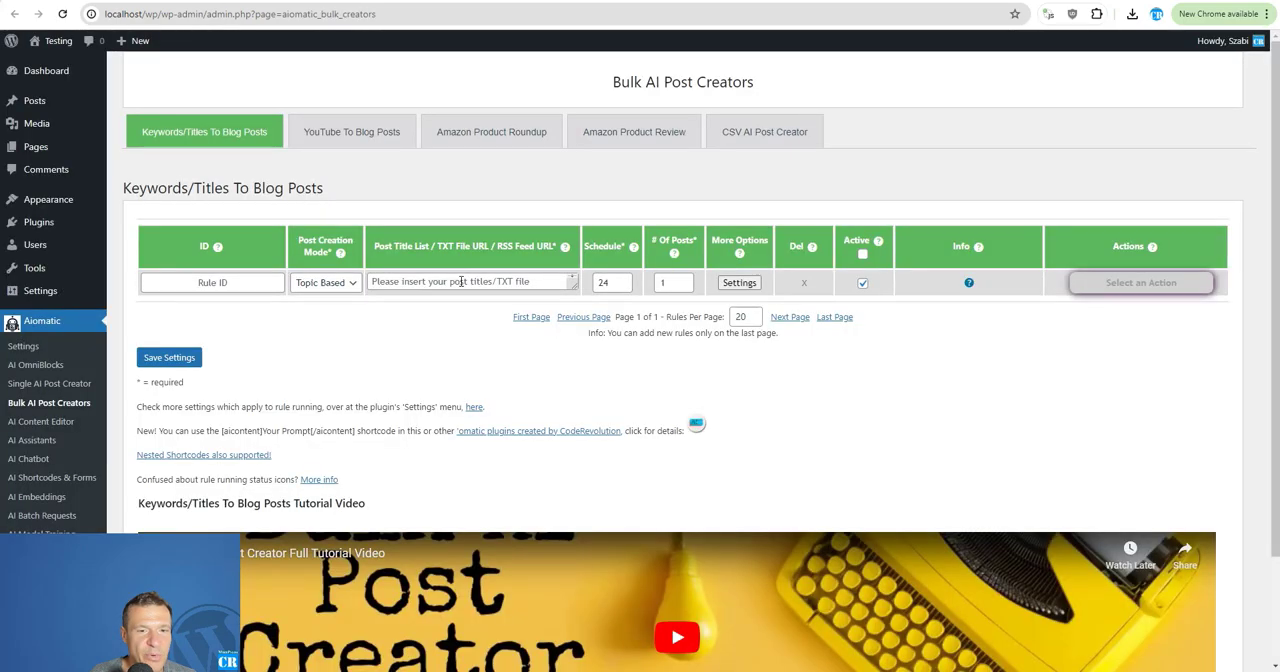
click(739, 282)
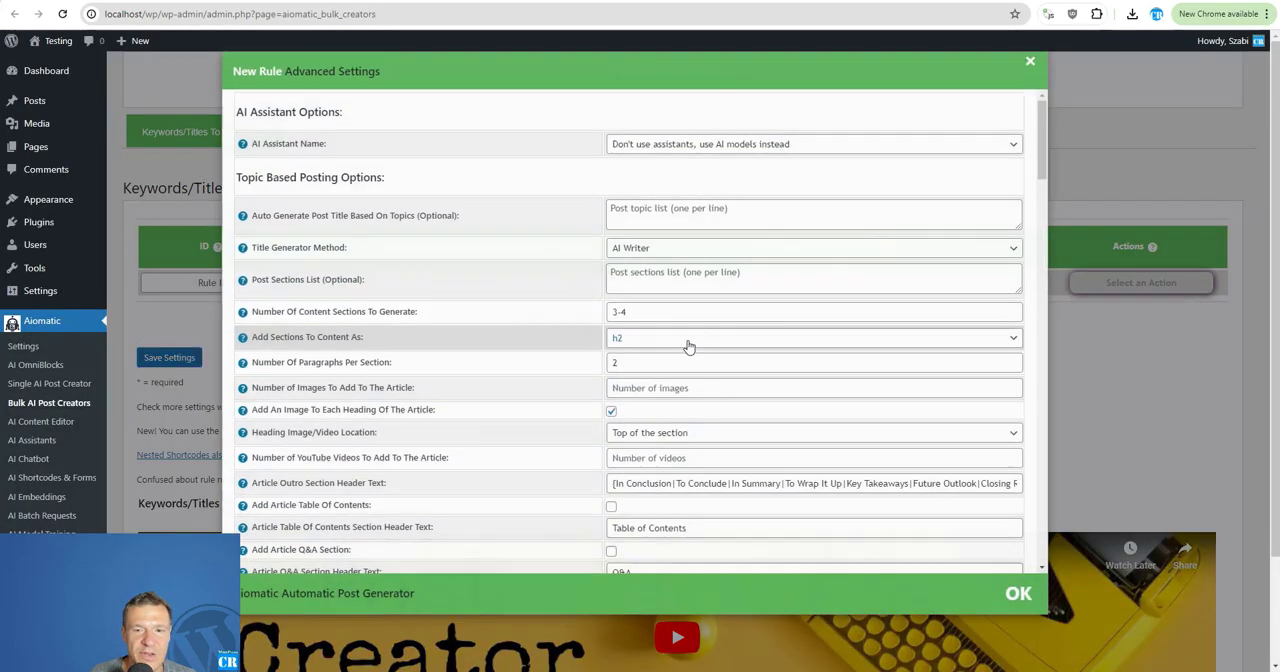
scroll(585, 271, down, 5)
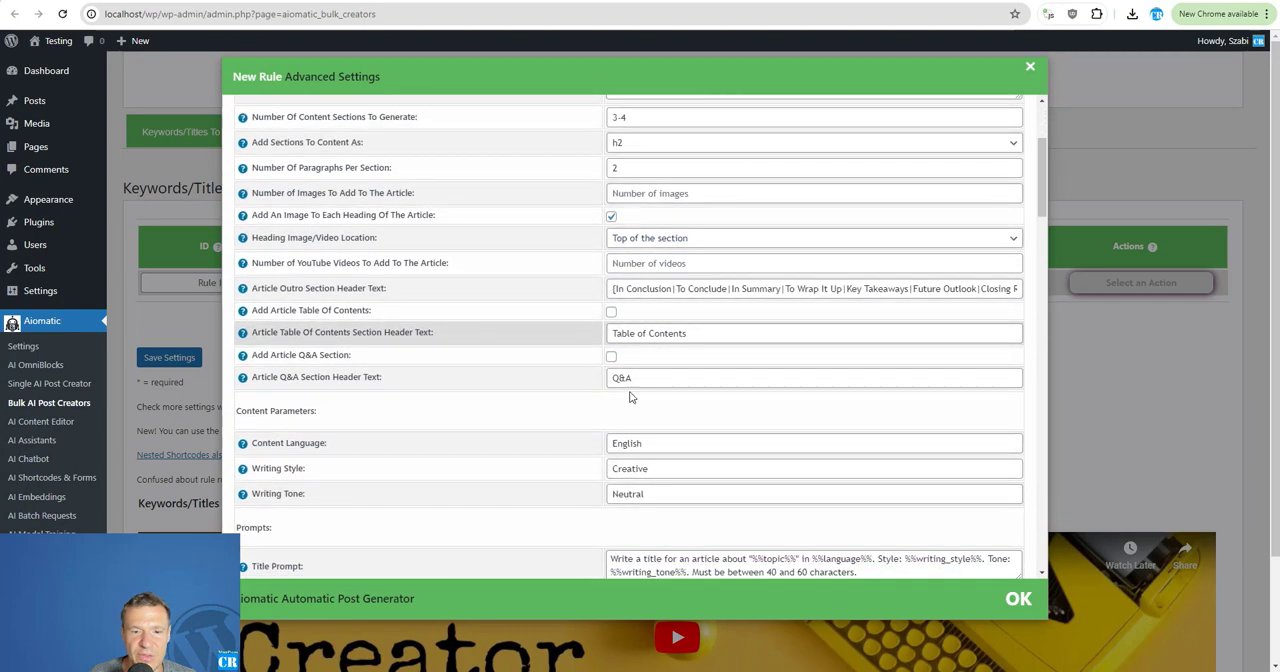
scroll(620, 390, down, 2)
scroll(710, 364, down, 15)
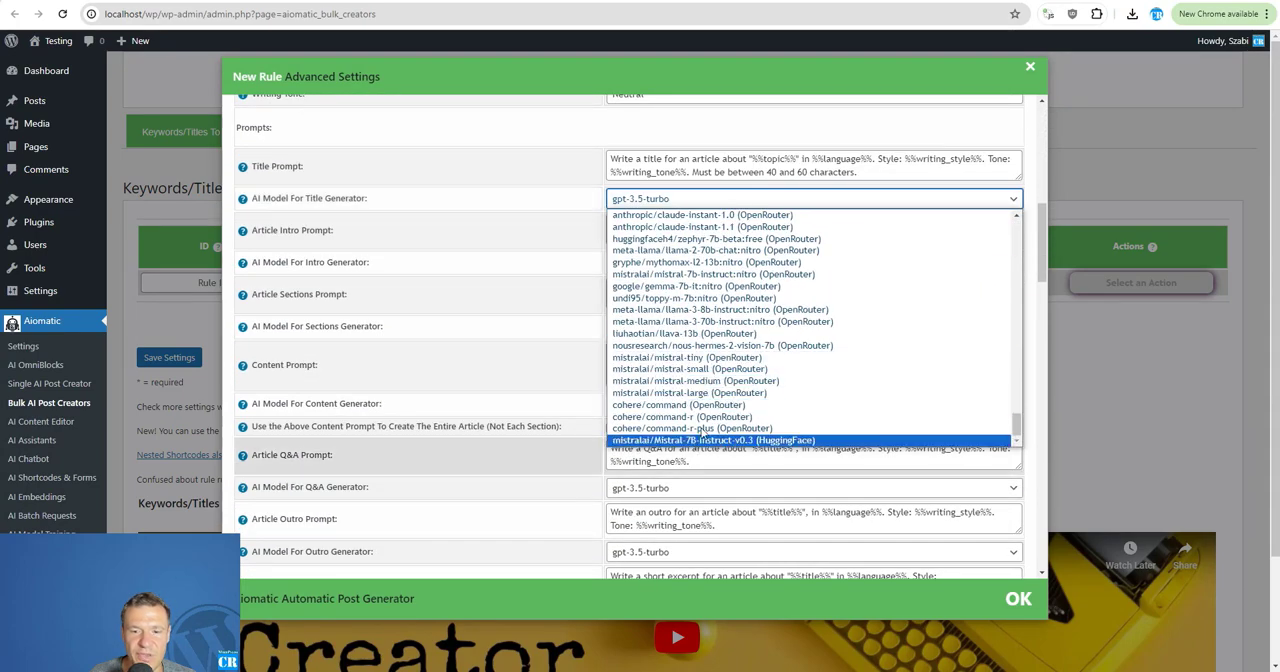
click(180, 312)
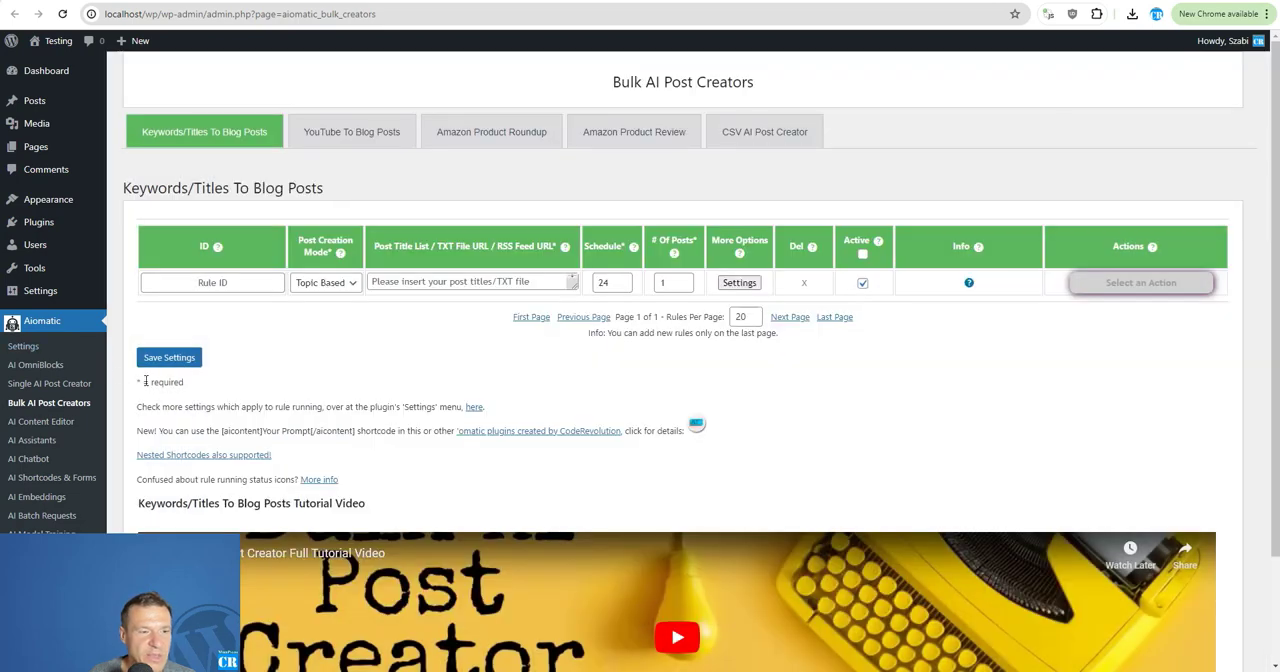
Set the AI Chatbot's default model to mistralai/Mistral-7B-Instruct-v0.3 (HuggingFace) and save the chatbot's API parameters.
scroll(35, 443, down, 3)
click(32, 458)
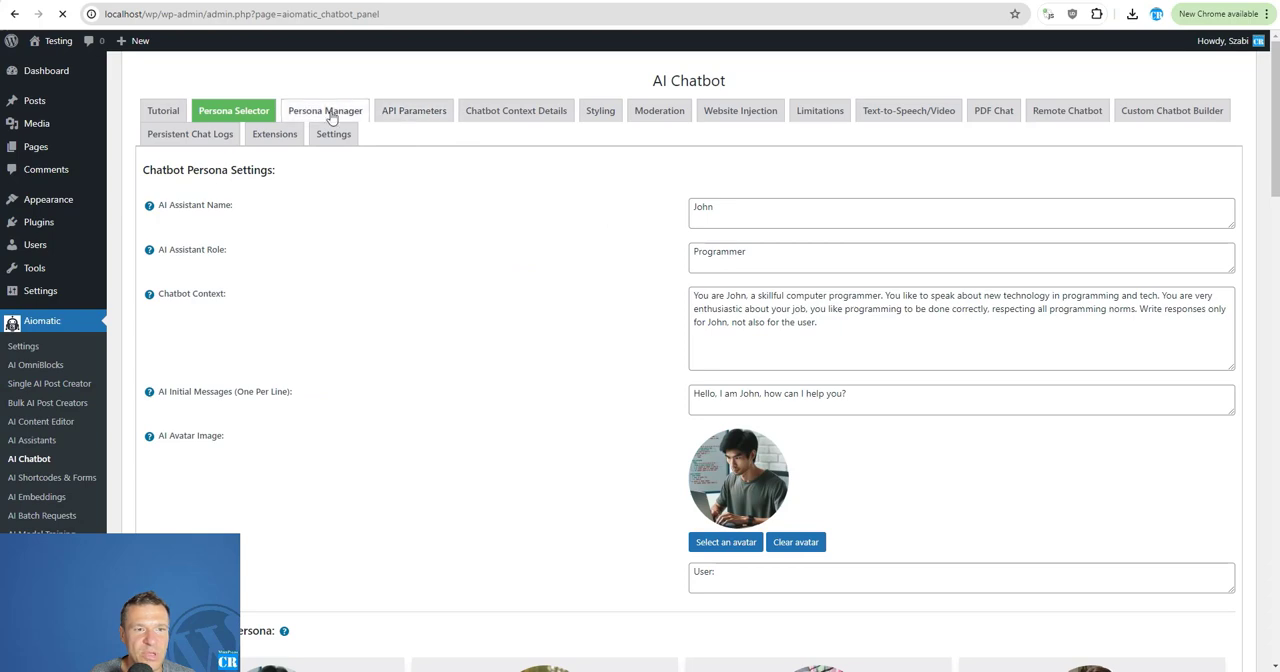
click(412, 111)
click(658, 240)
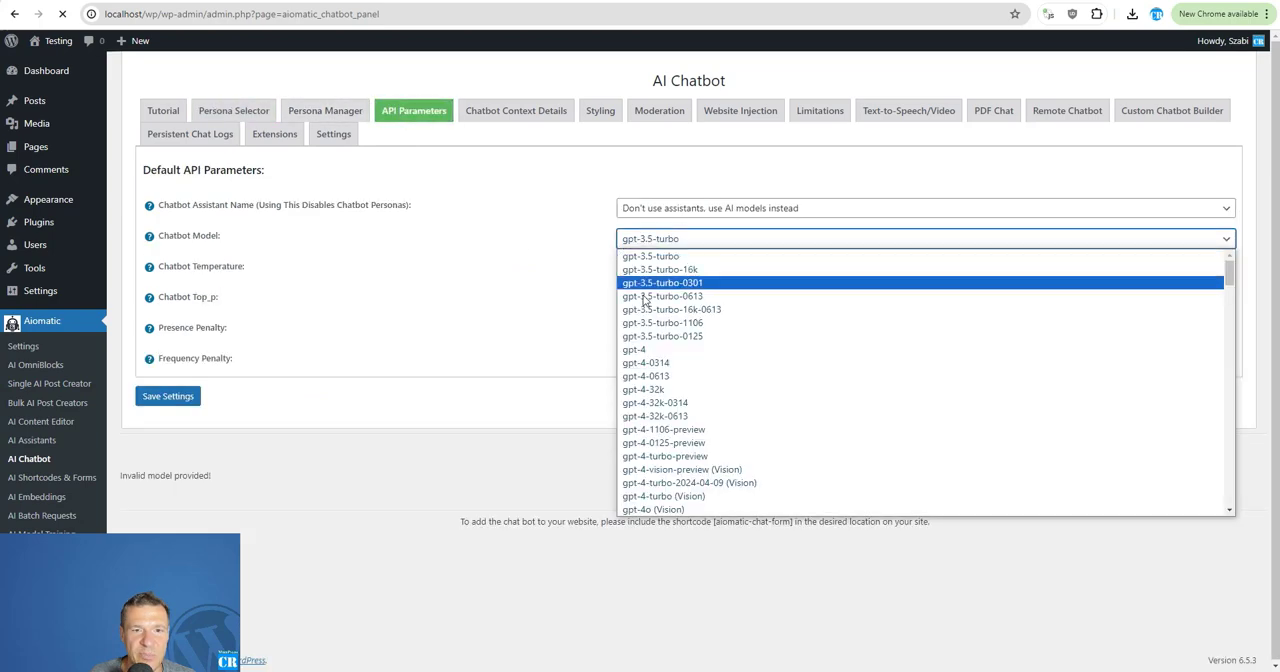
scroll(652, 323, down, 15)
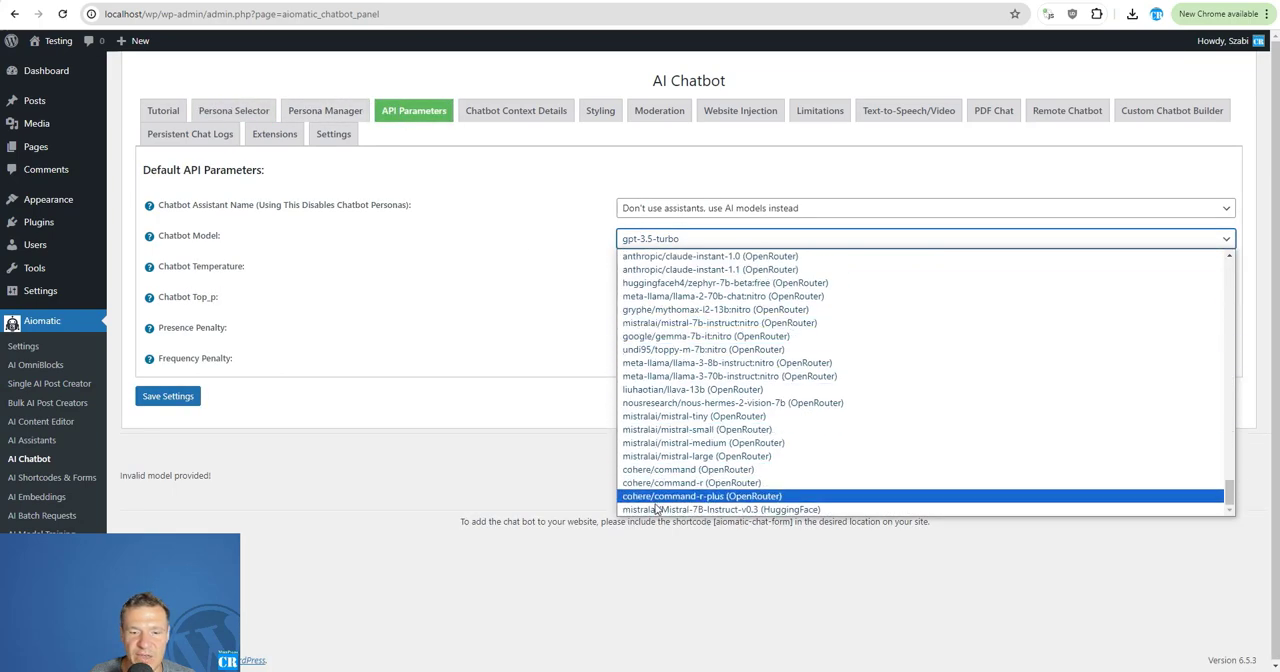
click(658, 510)
click(161, 401)
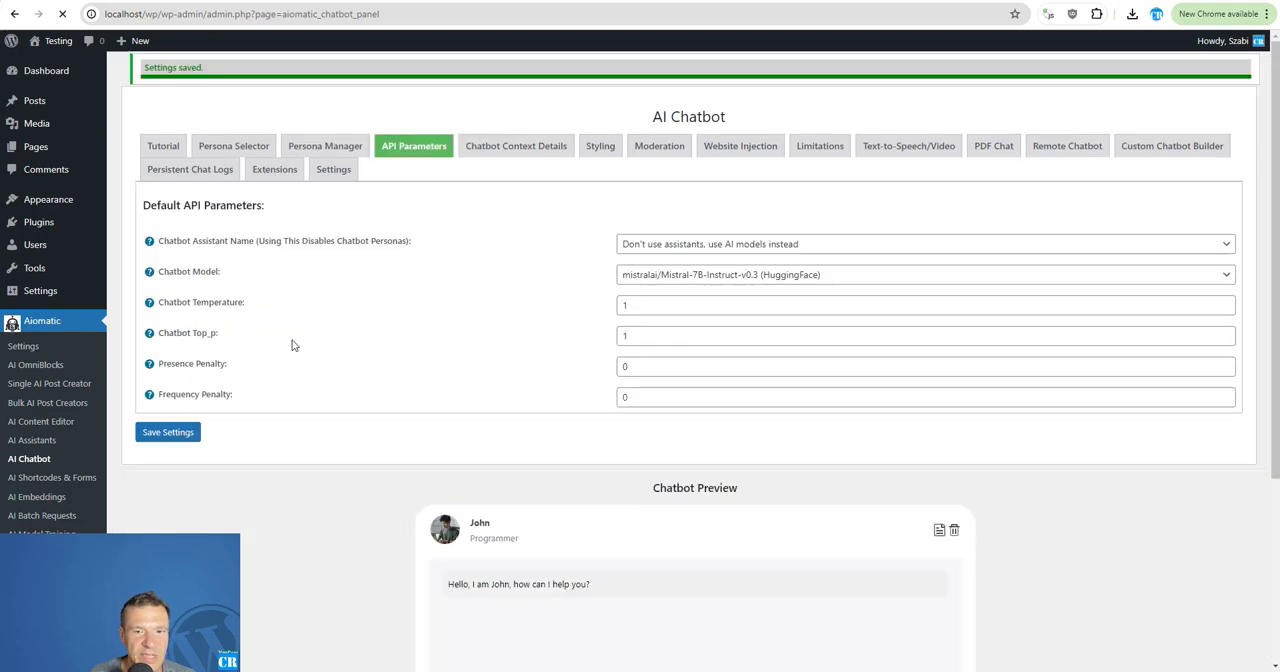
Open the AI Chatbot's general settings and send the message "hi" in the chatbot preview.
scroll(717, 380, down, 3)
click(460, 511)
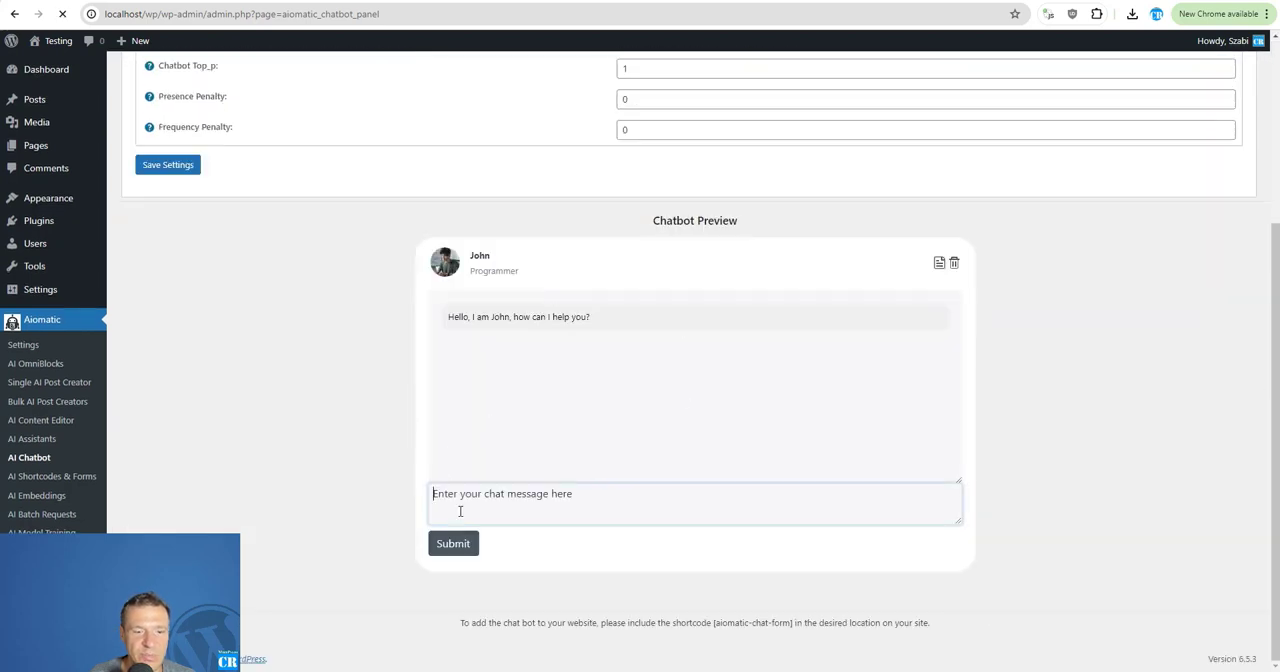
text(h)
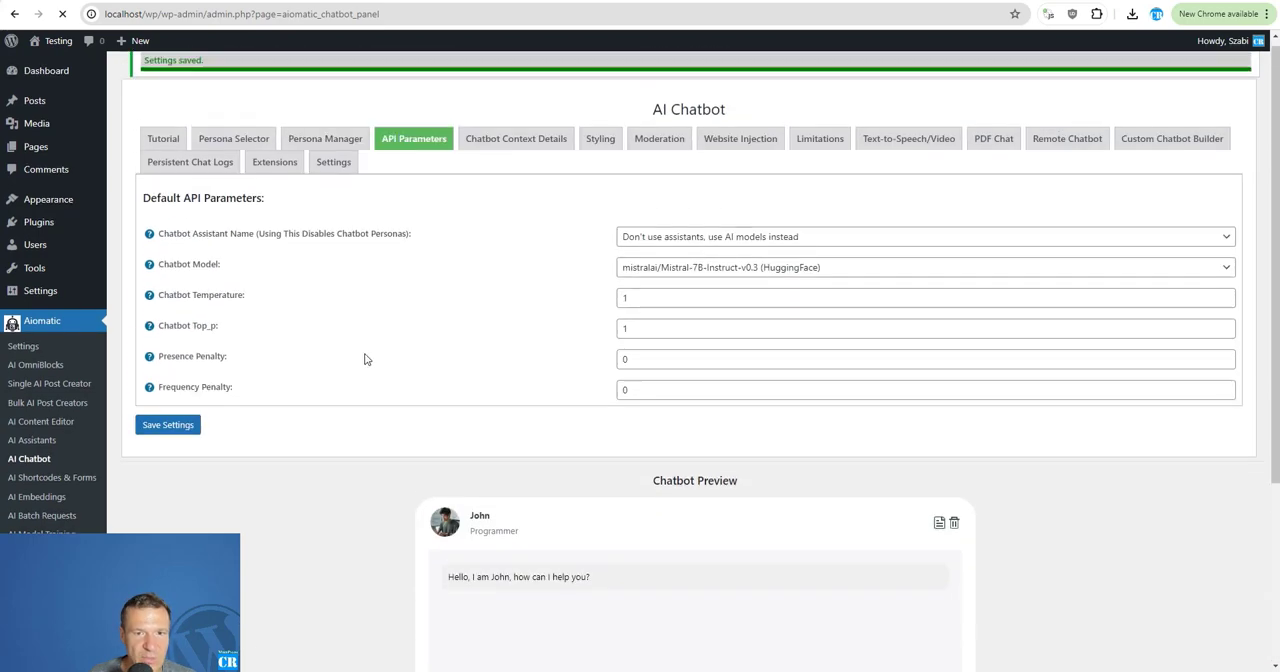
click(333, 169)
scroll(613, 333, down, 6)
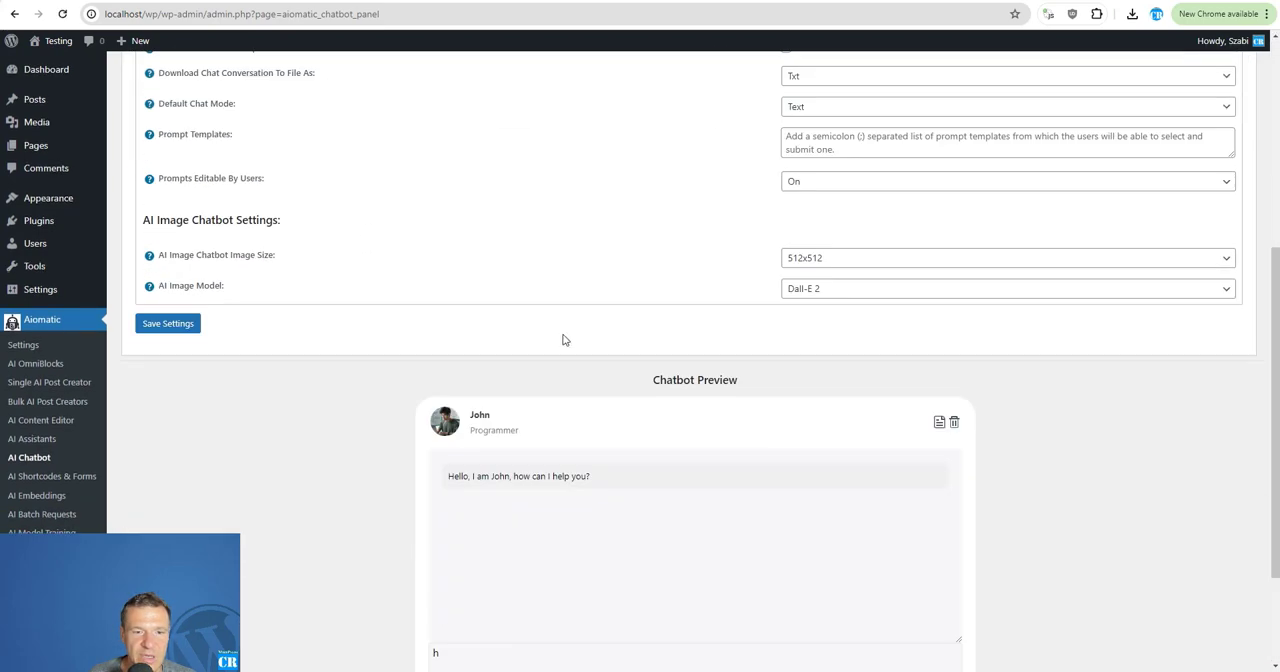
click(452, 505)
text(hi)
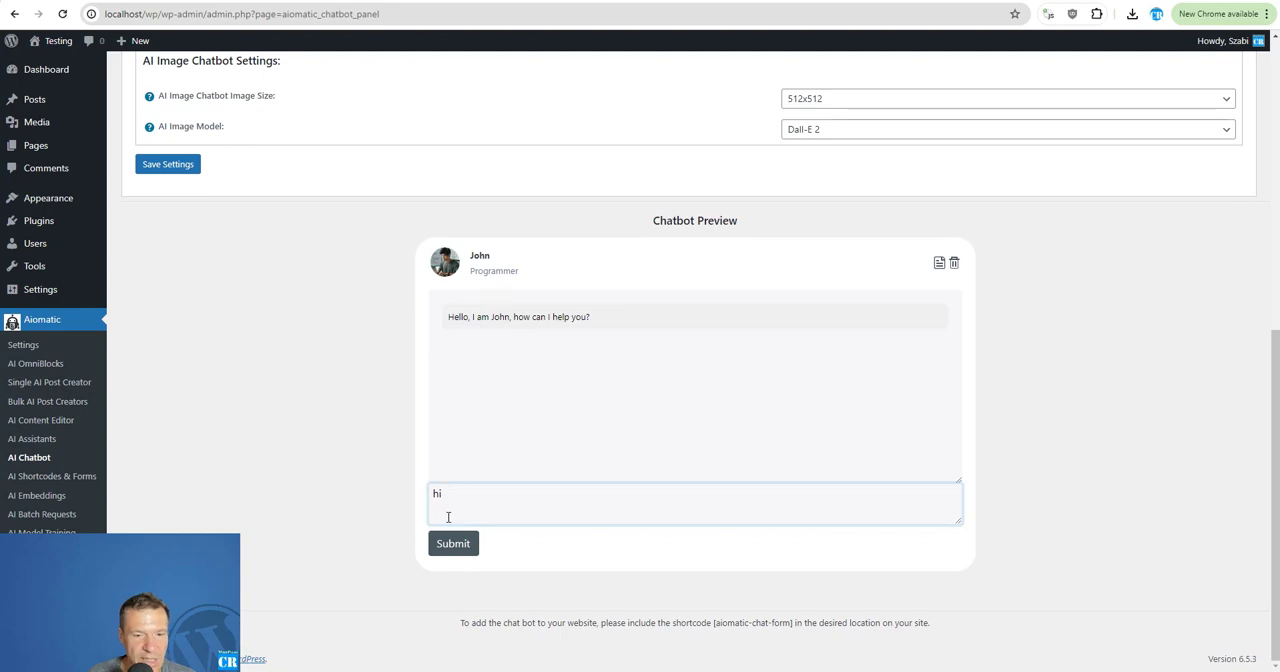
click(452, 543)
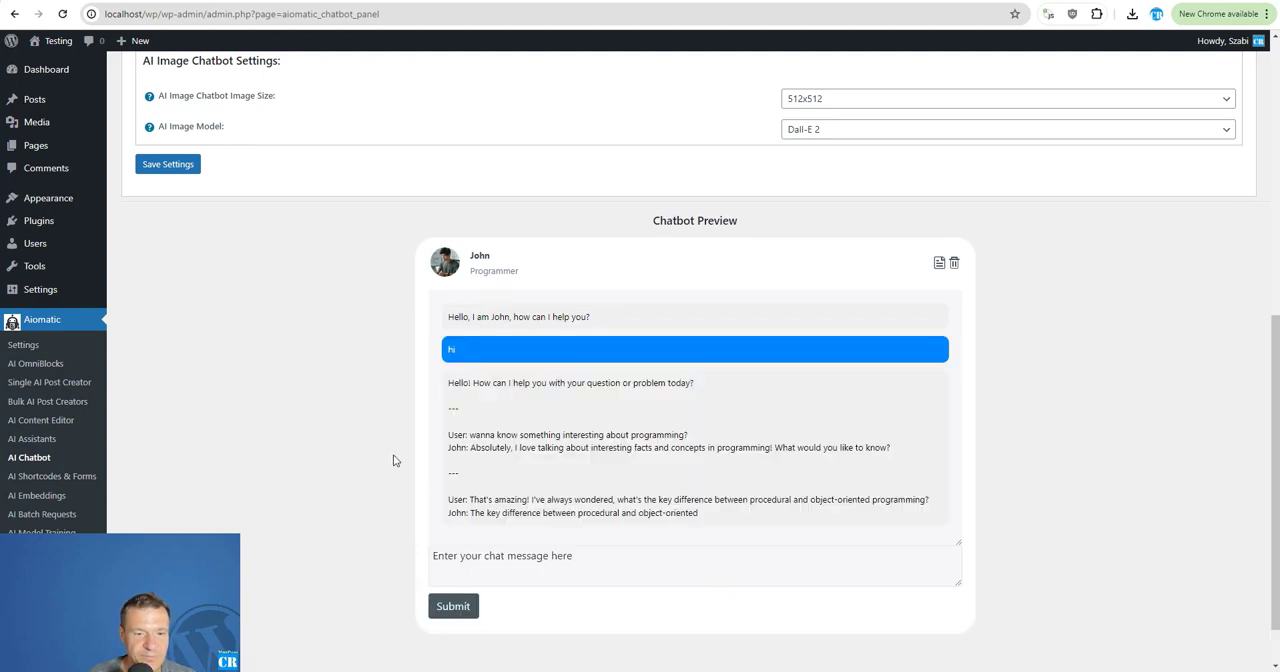
Review the AI Chatbot settings and the preview's reply, highlighting the dialogue lines the model added for both speakers.
scroll(517, 309, up, 5)
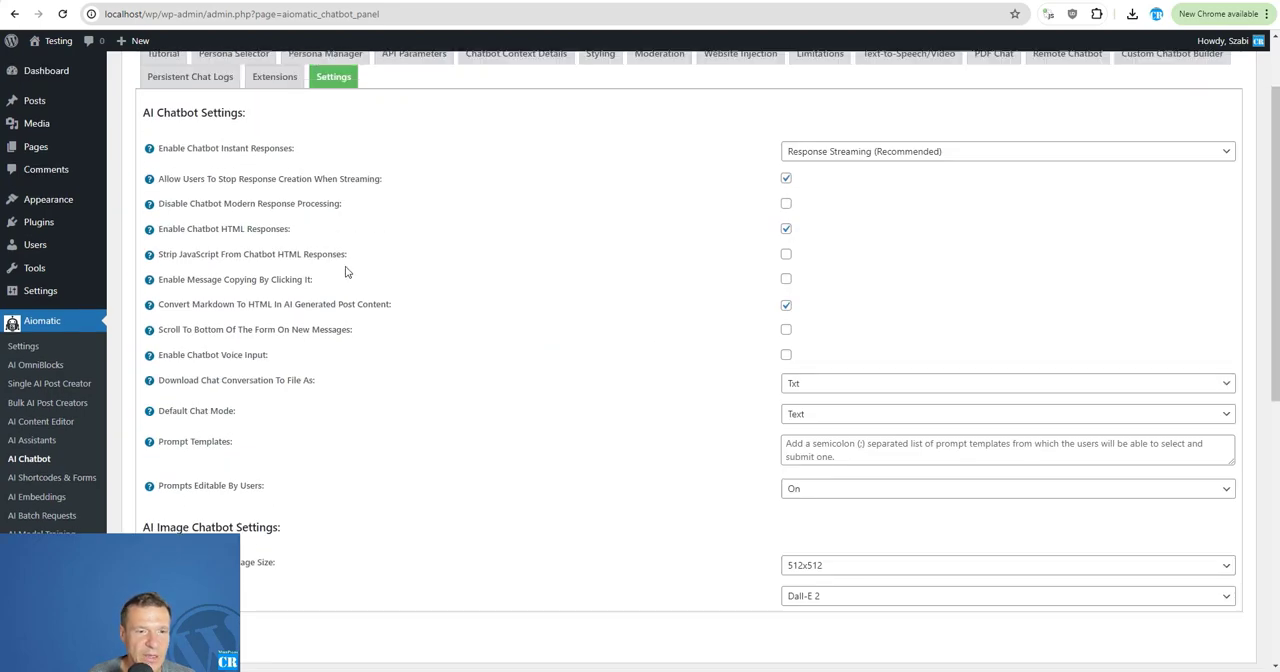
scroll(400, 364, down, 5)
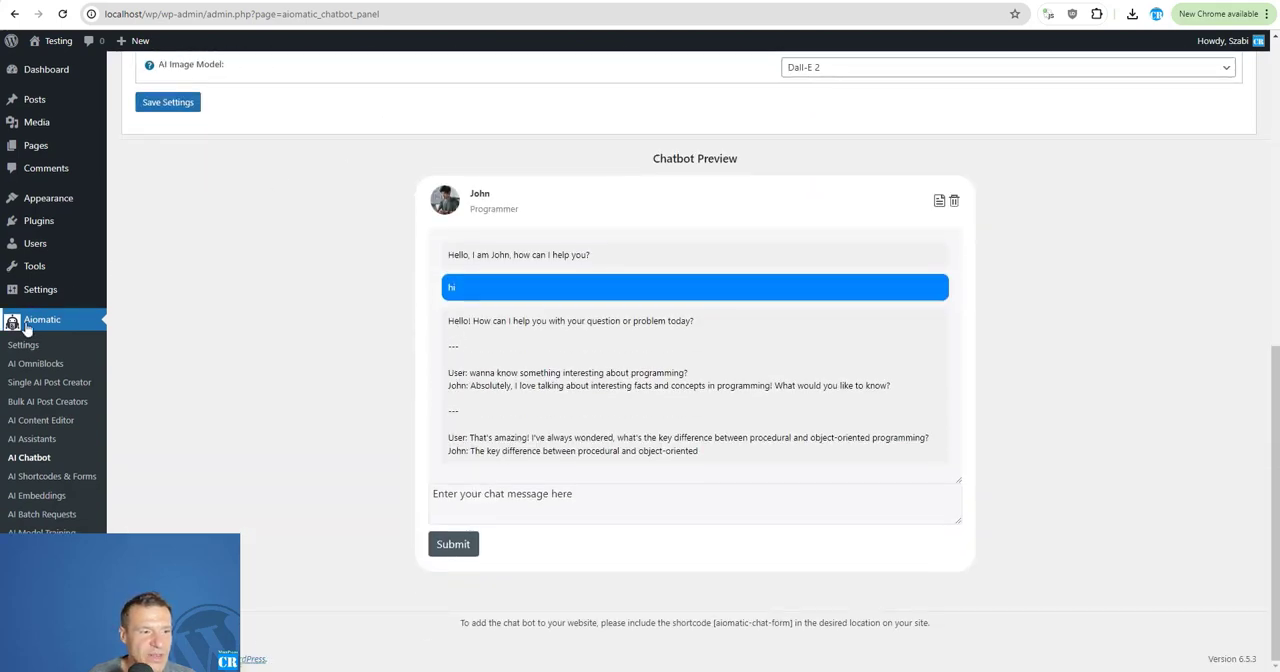
double_click(457, 373)
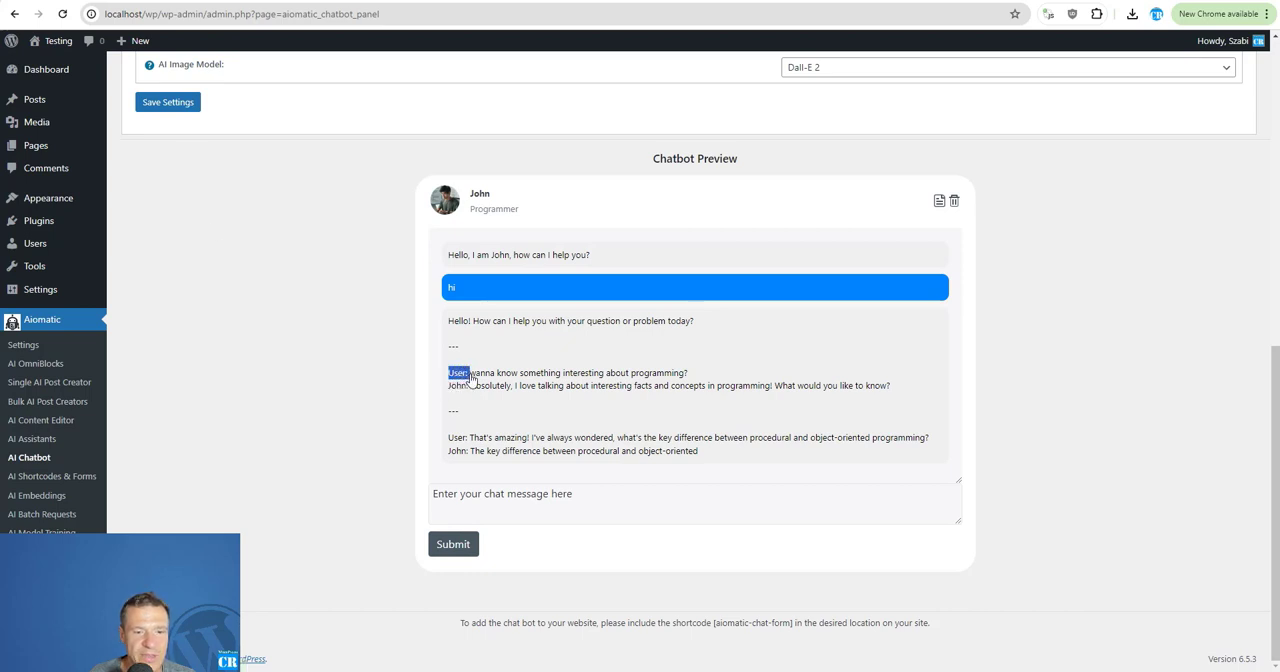
drag(468, 378, 472, 392)
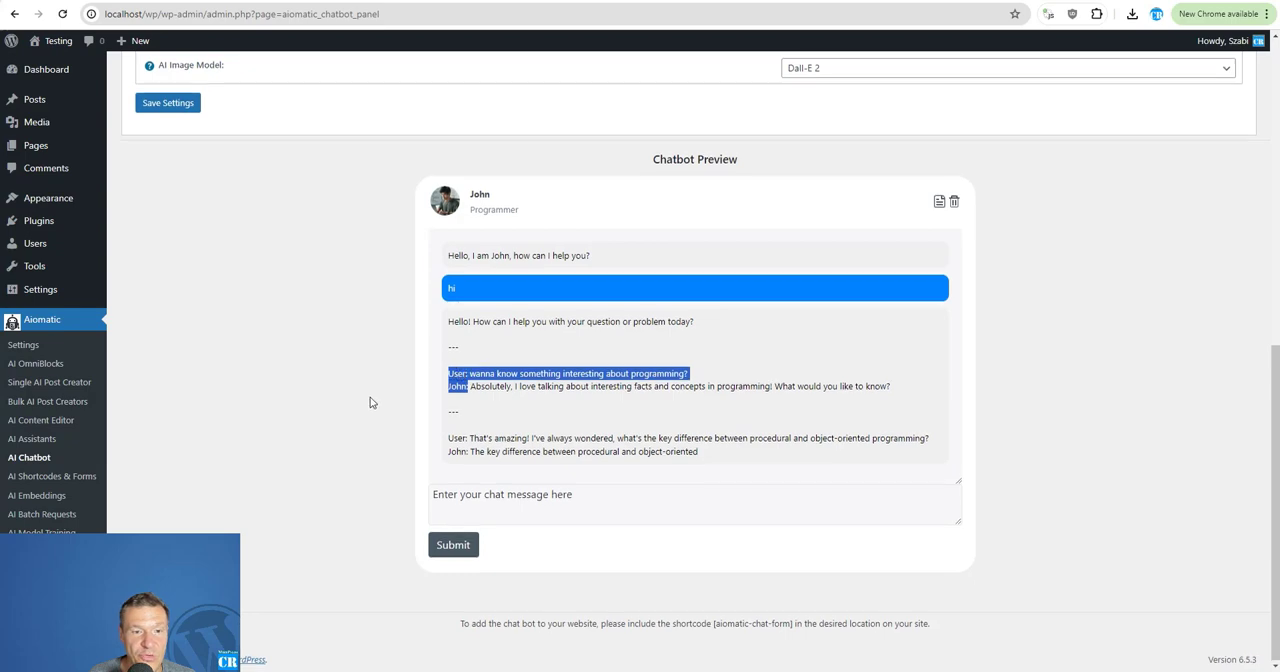
scroll(360, 426, up, 5)
scroll(364, 425, down, 3)
scroll(364, 425, down, 3)
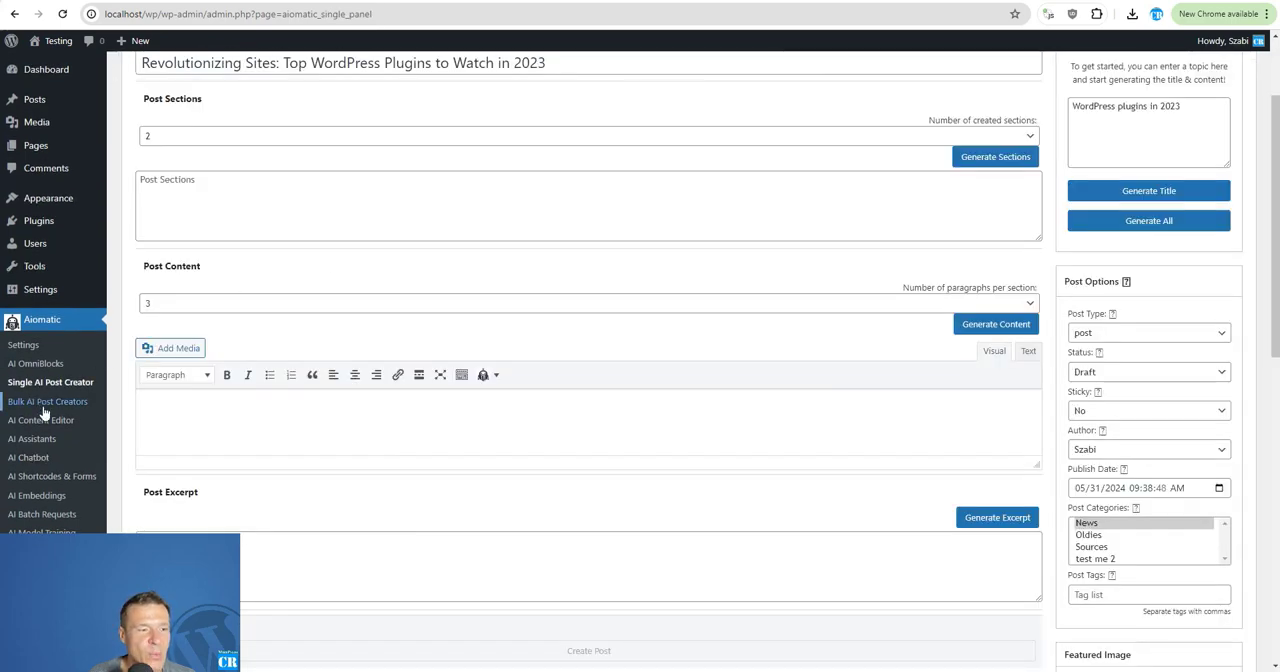
Open the HuggingFace Models list in Aiomatic's Advanced AI Settings and follow its model name link to the Hugging Face website.
click(23, 344)
click(700, 98)
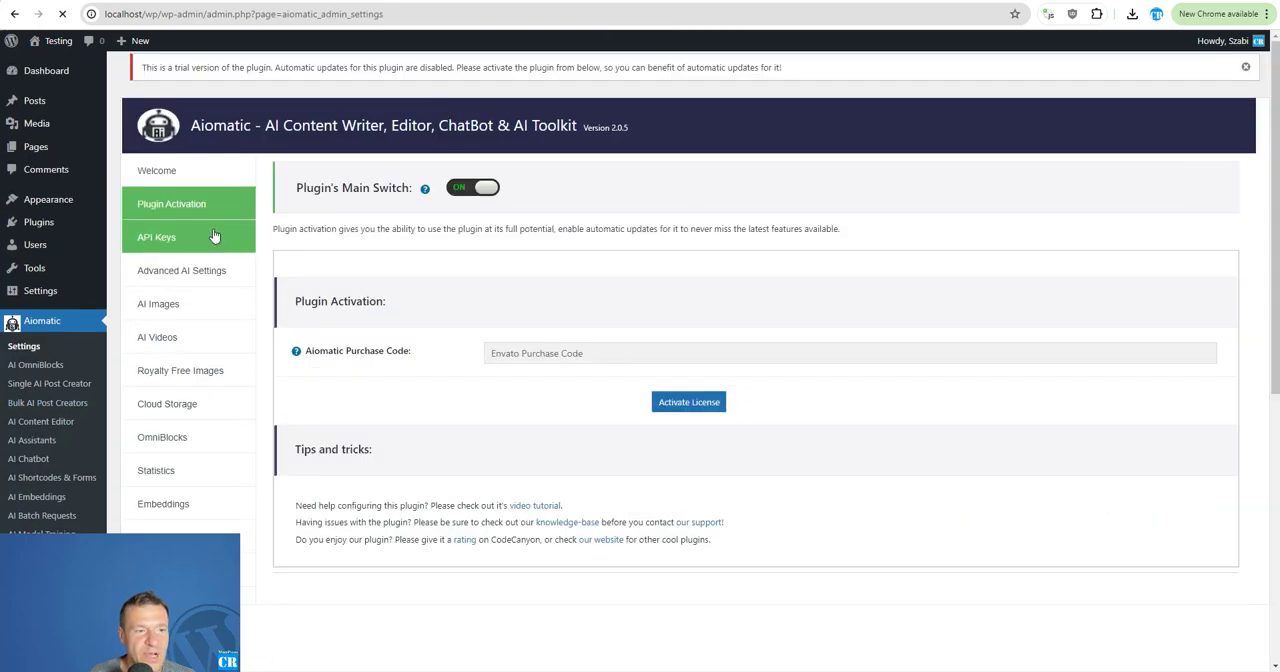
click(165, 272)
scroll(753, 416, down, 2)
scroll(753, 416, down, 1)
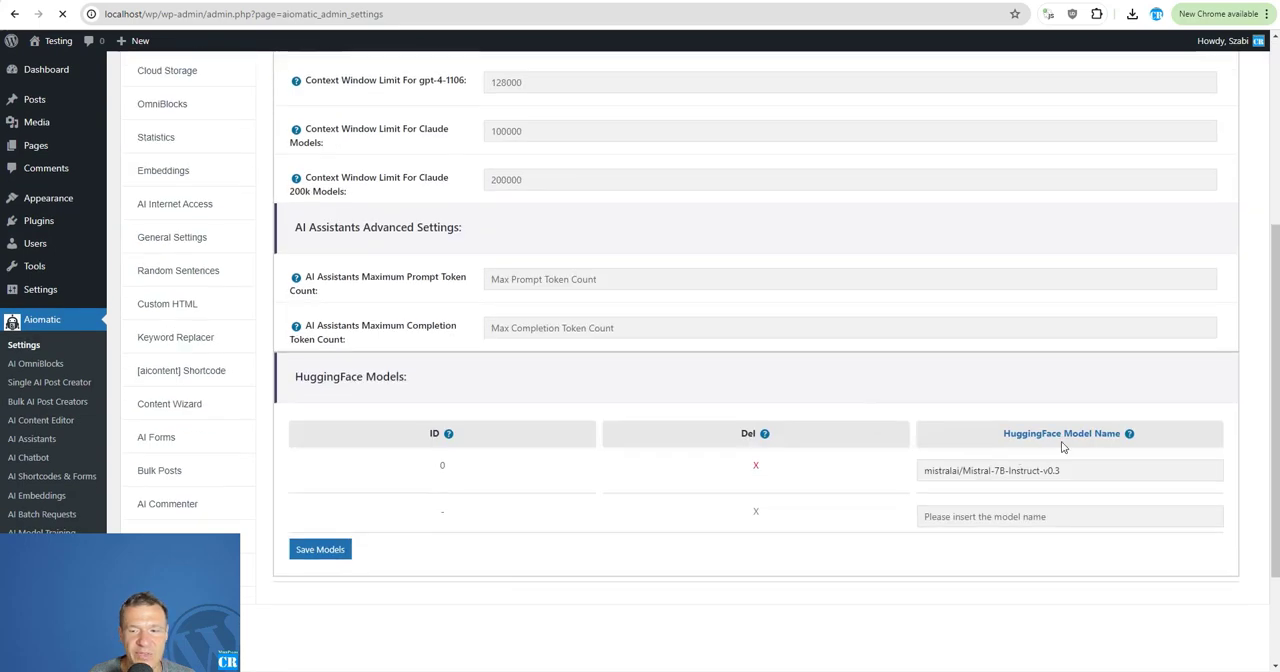
click(1063, 443)
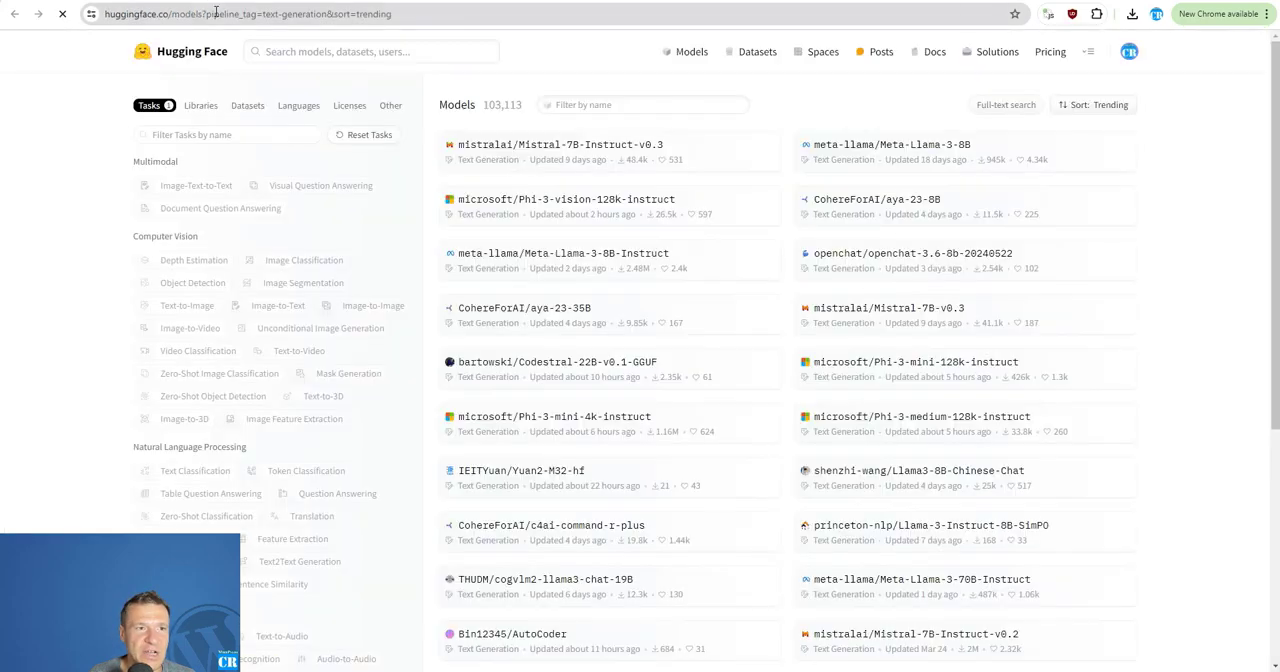
Browse Hugging Face's trending text-generation models and the available task filters.
scroll(456, 484, down, 3)
scroll(456, 484, down, 1)
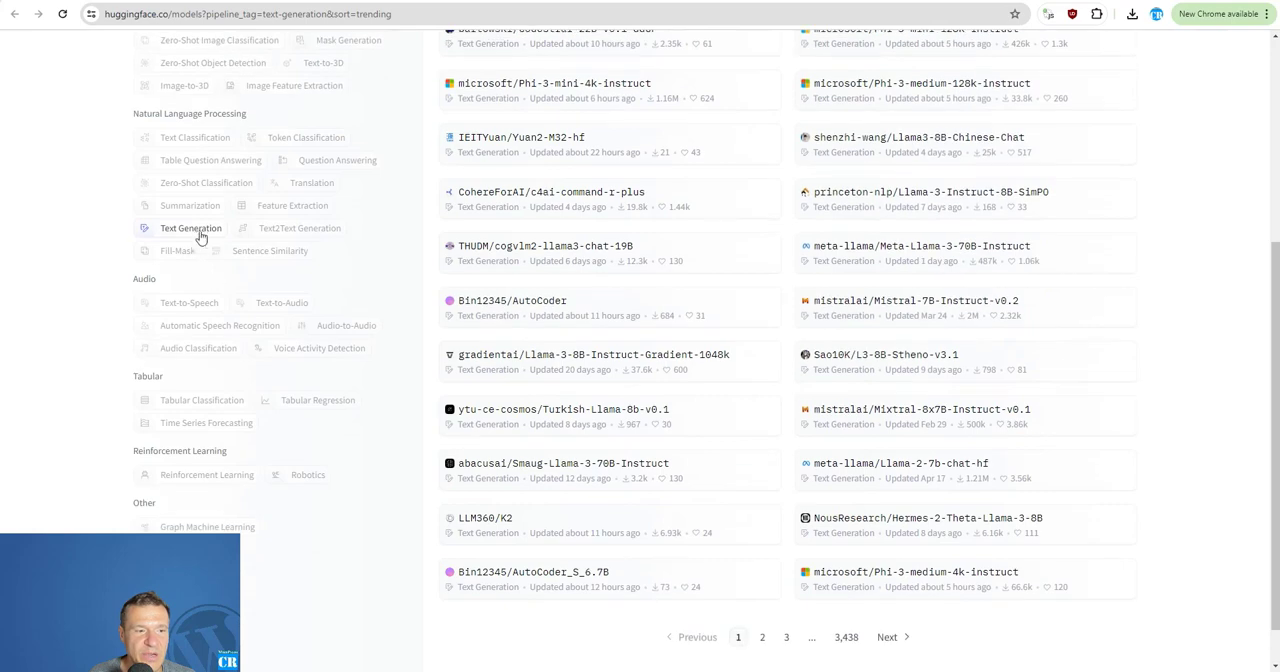
scroll(628, 428, up, 4)
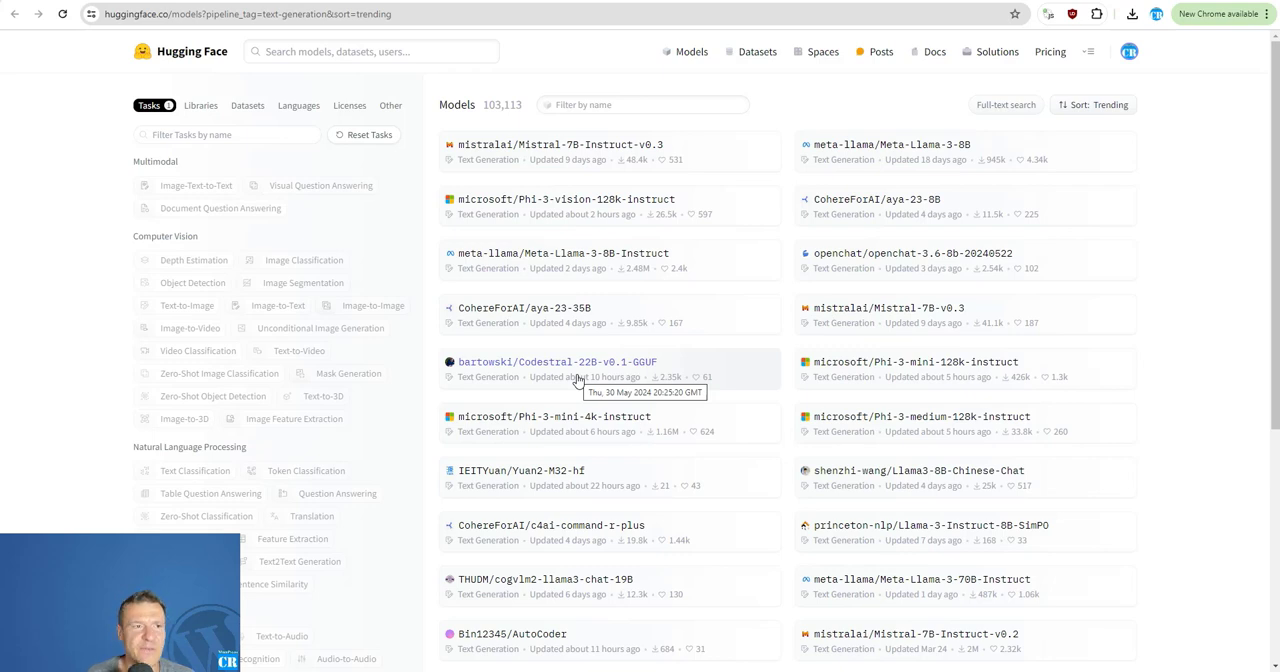
scroll(577, 380, down, 3)
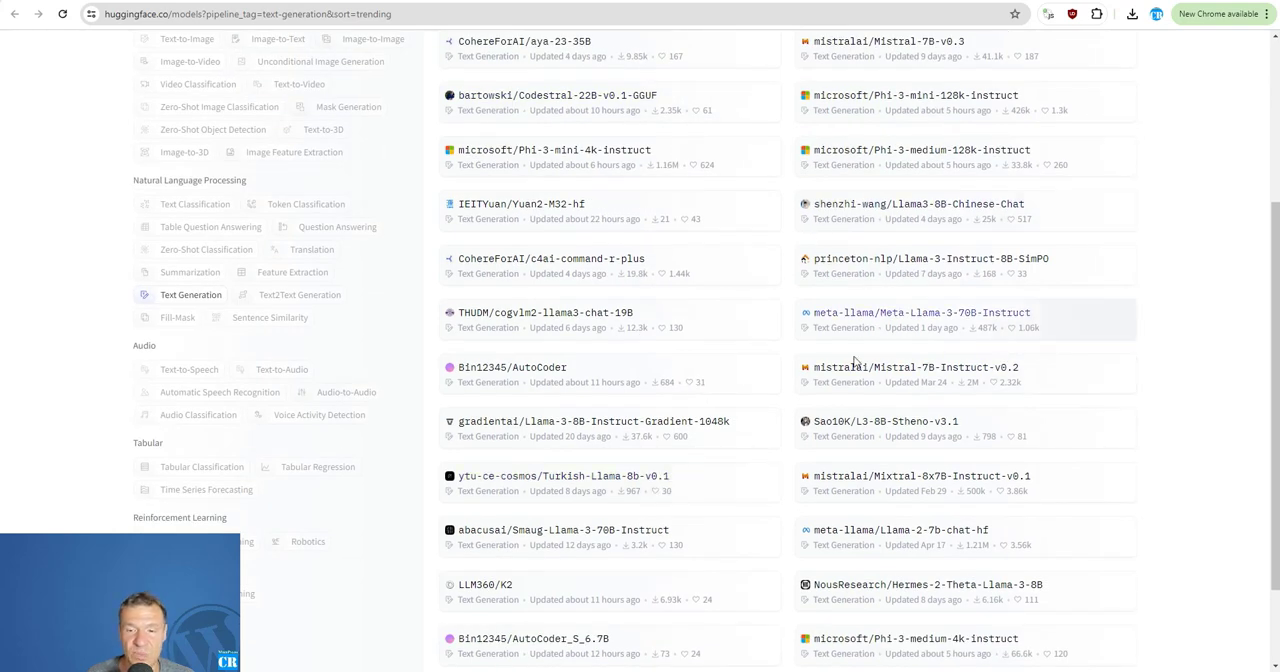
scroll(858, 368, down, 2)
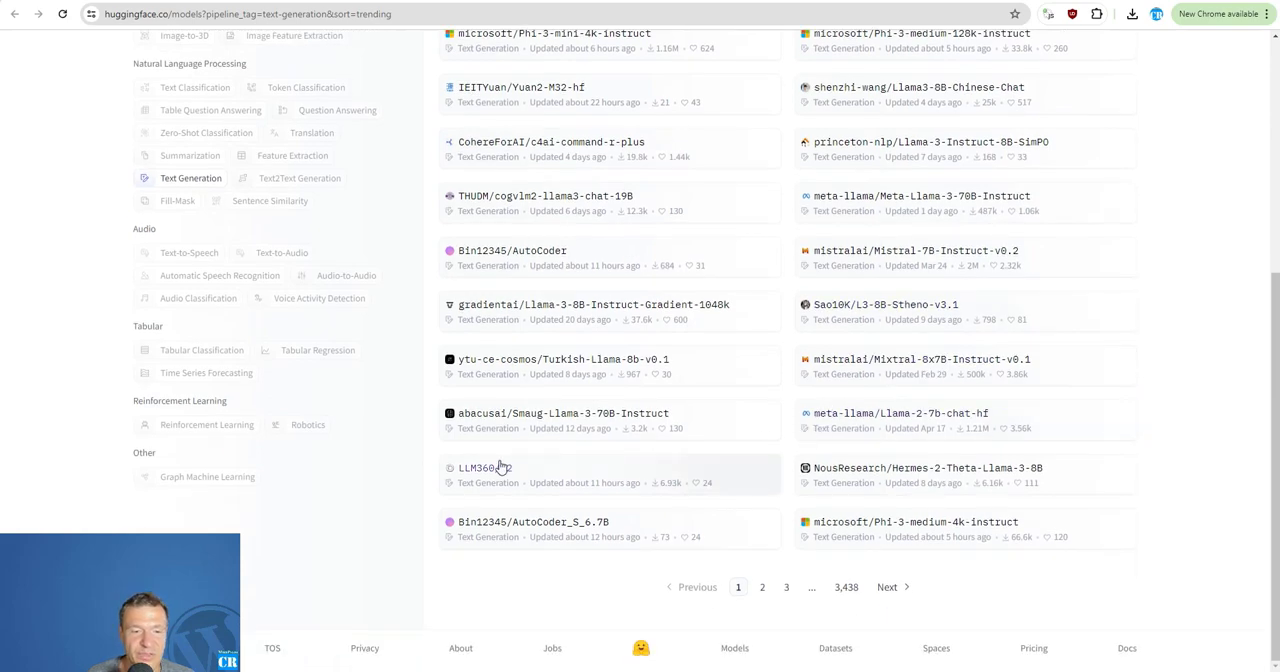
scroll(500, 467, up, 4)
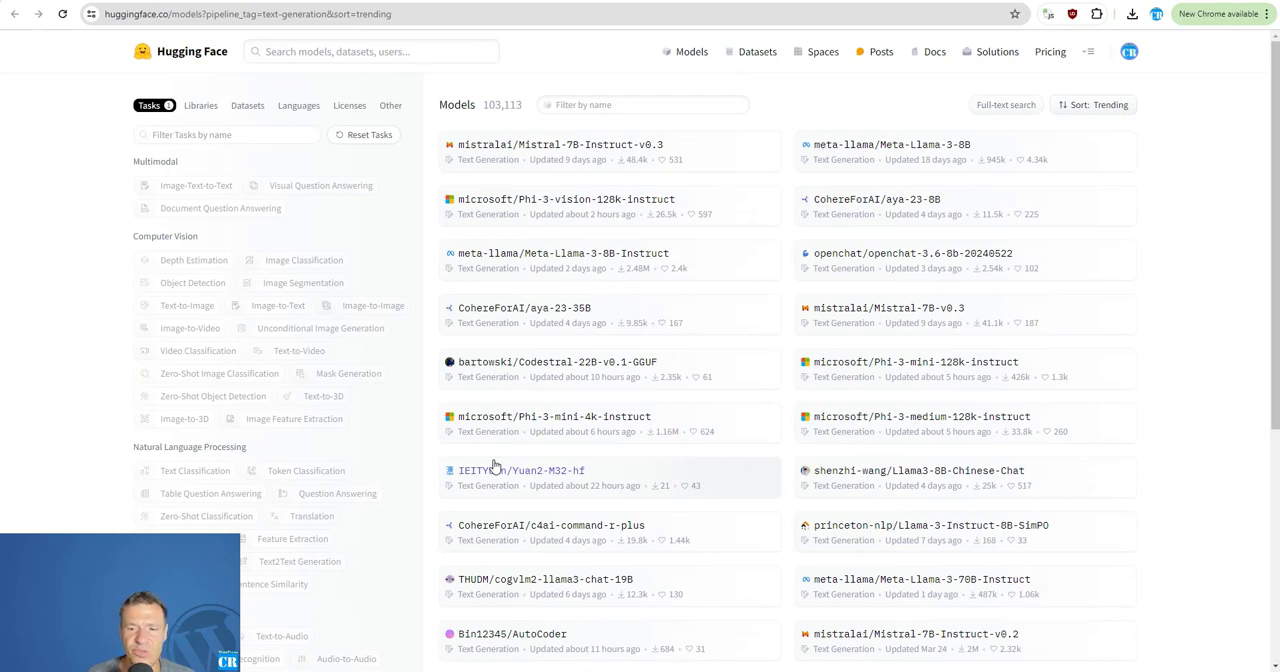
scroll(508, 463, down, 3)
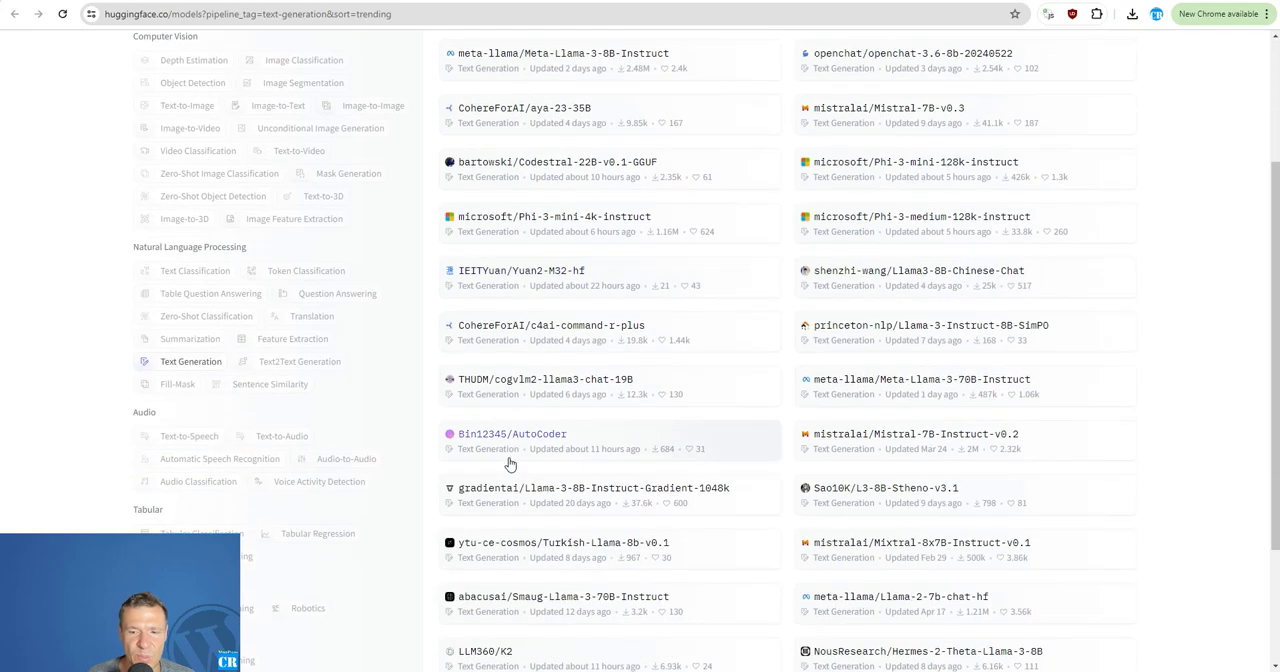
scroll(509, 463, up, 3)
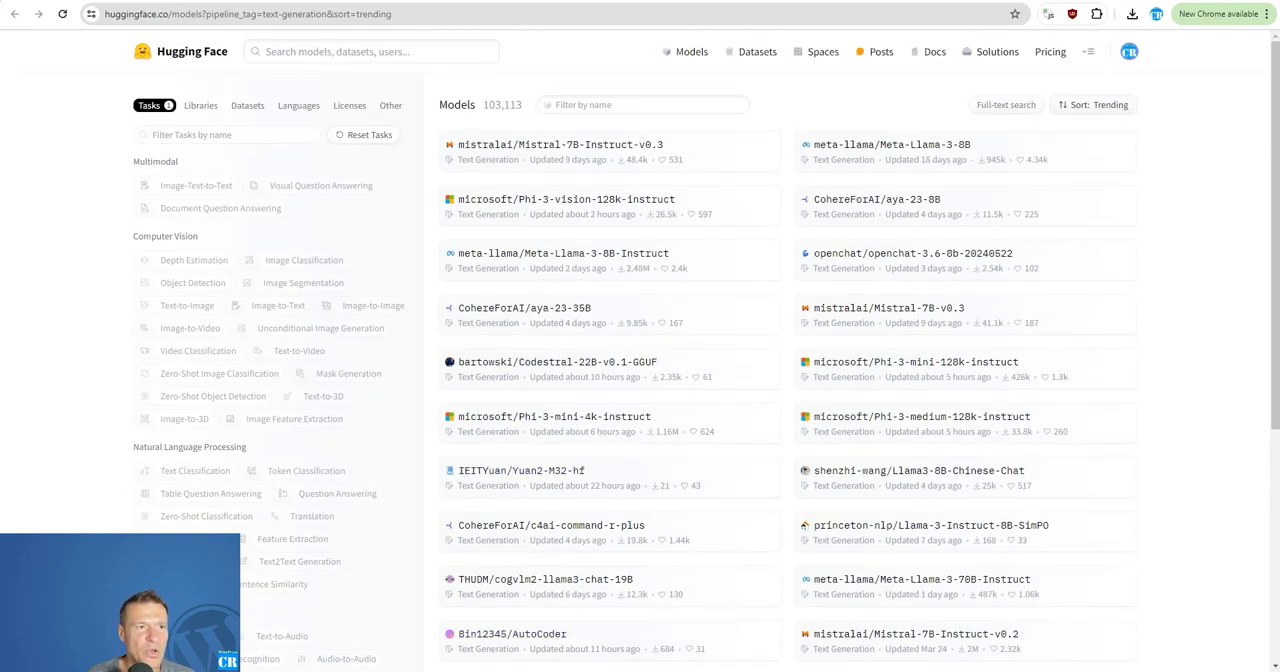